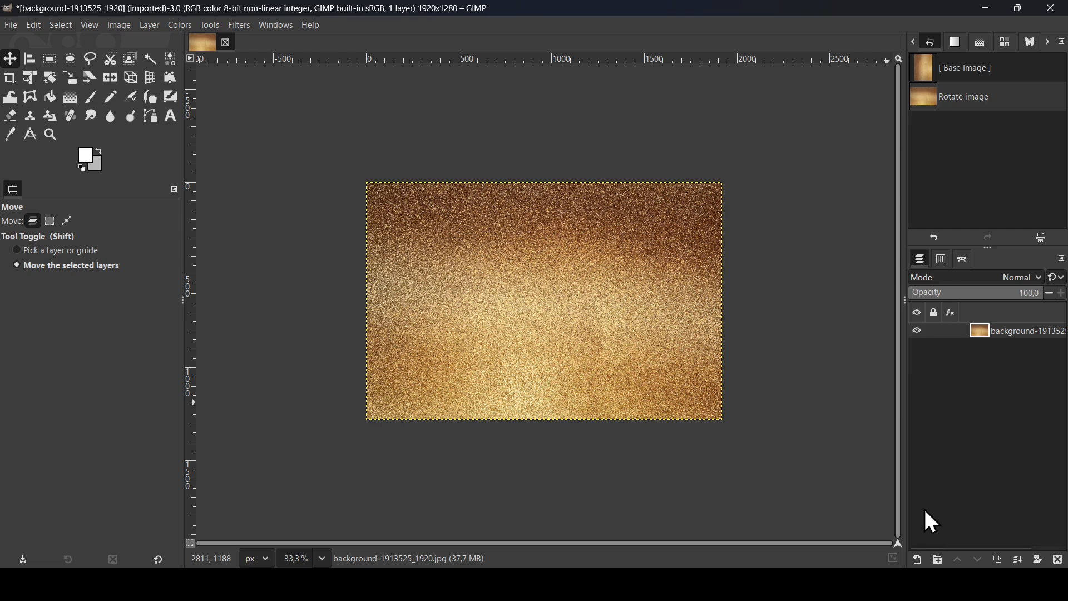
Add a new 1920 × 1280 px layer filled with transparency above the gold glitter image
left_click(919, 561)
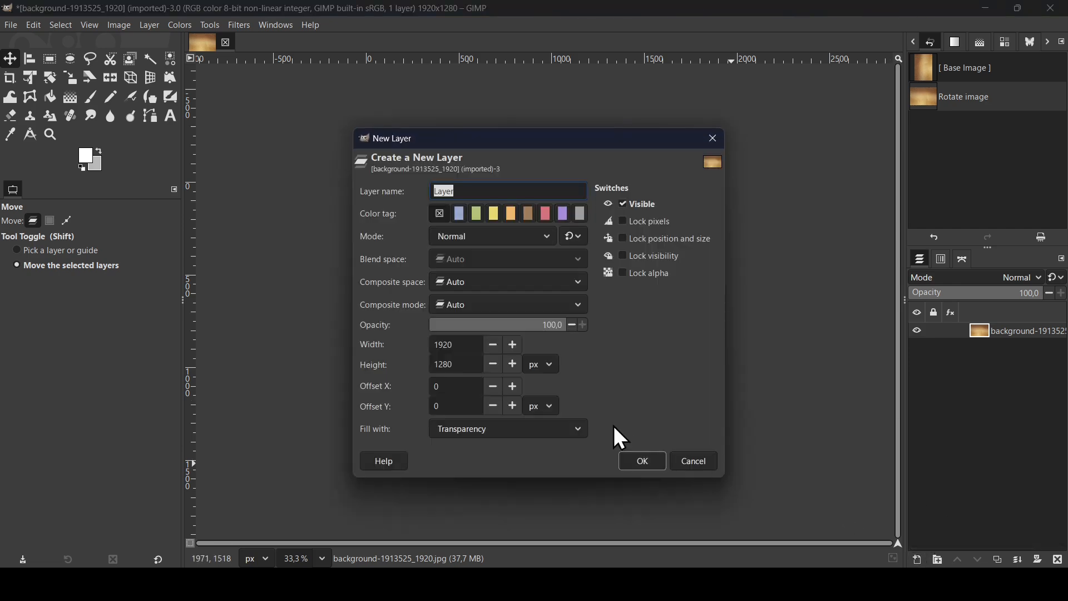
left_click(641, 463)
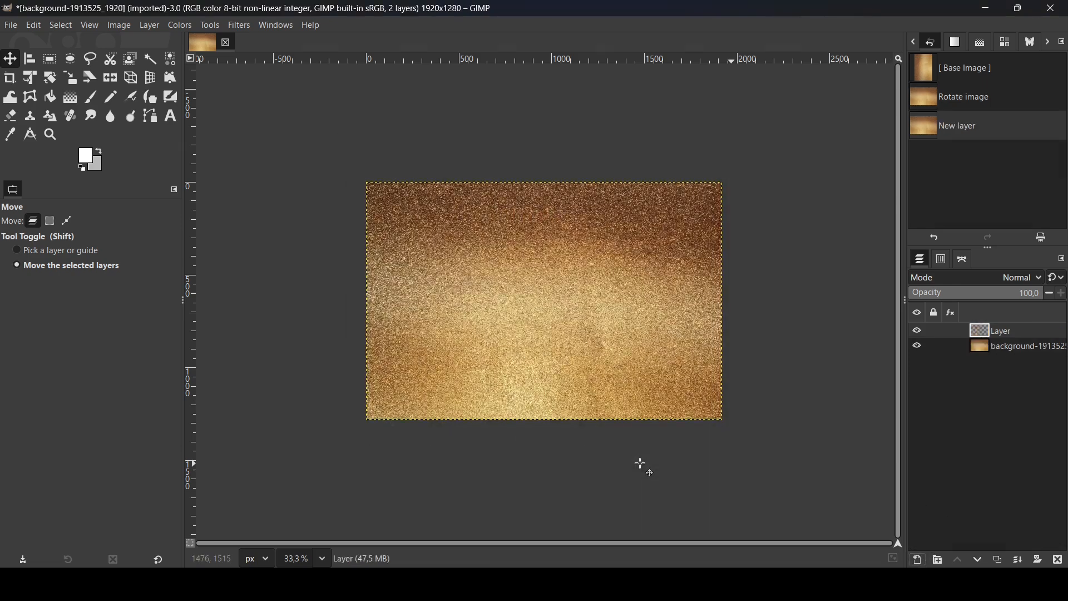
Fill the new layer with a near-vertical linear gradient from white down to grey b8b8b8, and move it beneath the glitter image
left_click(72, 99)
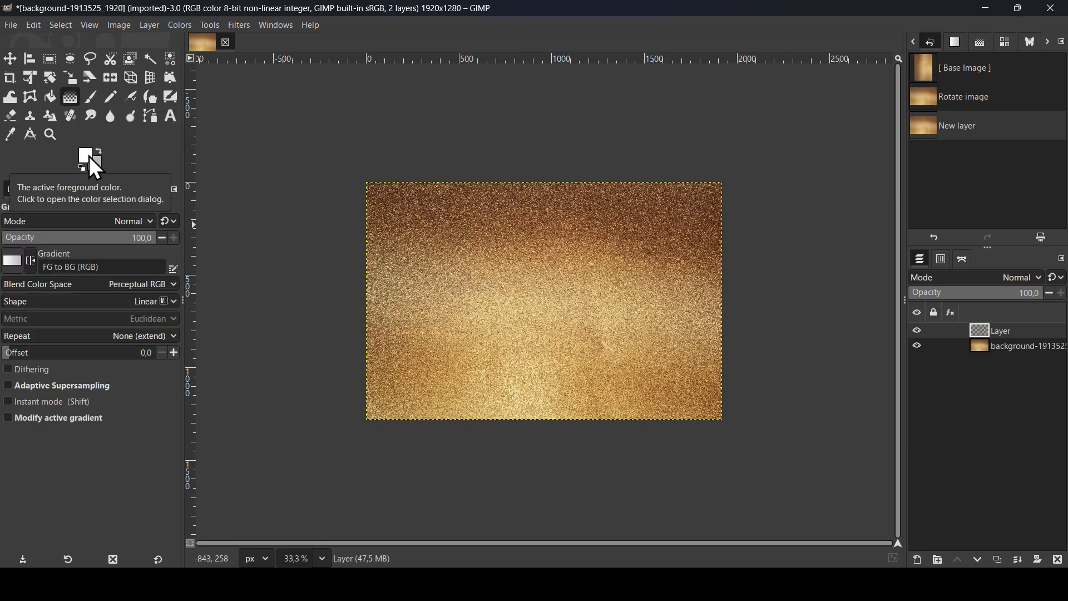
left_click(99, 166)
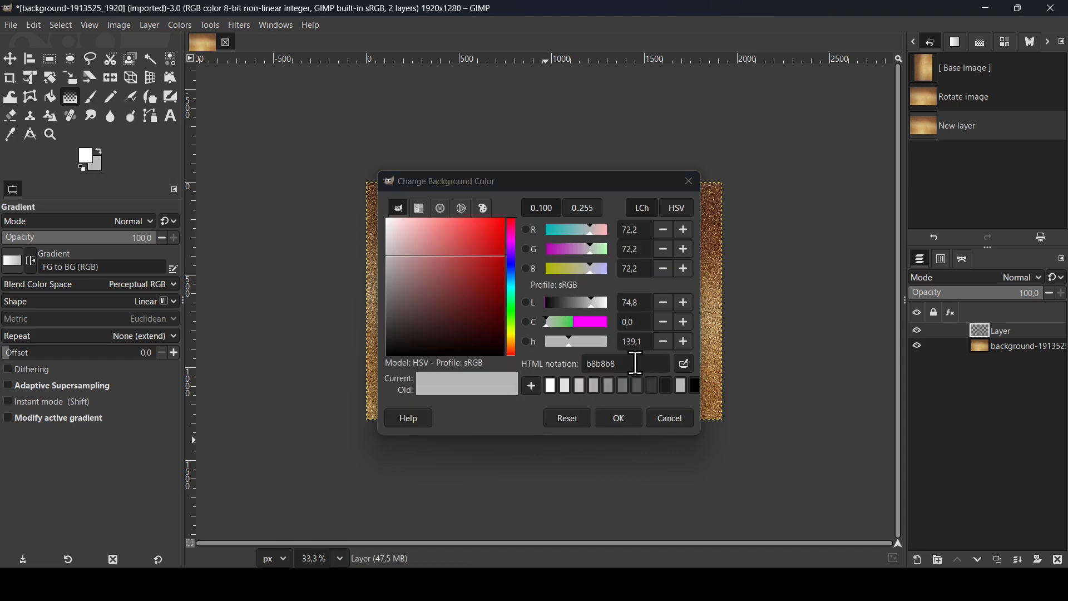
left_click(622, 419)
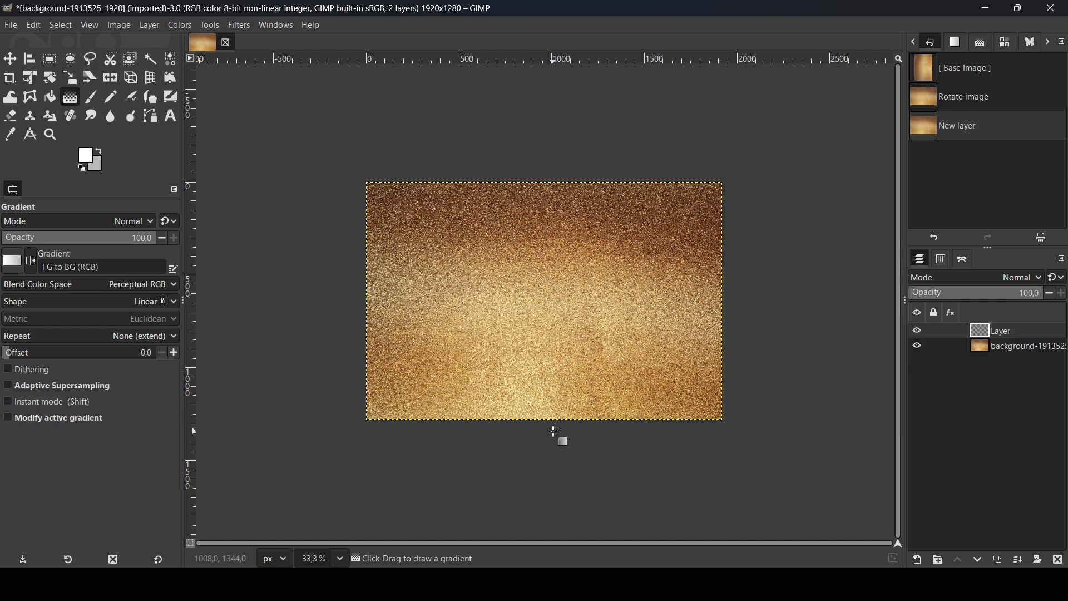
left_click_drag(555, 424, 552, 179)
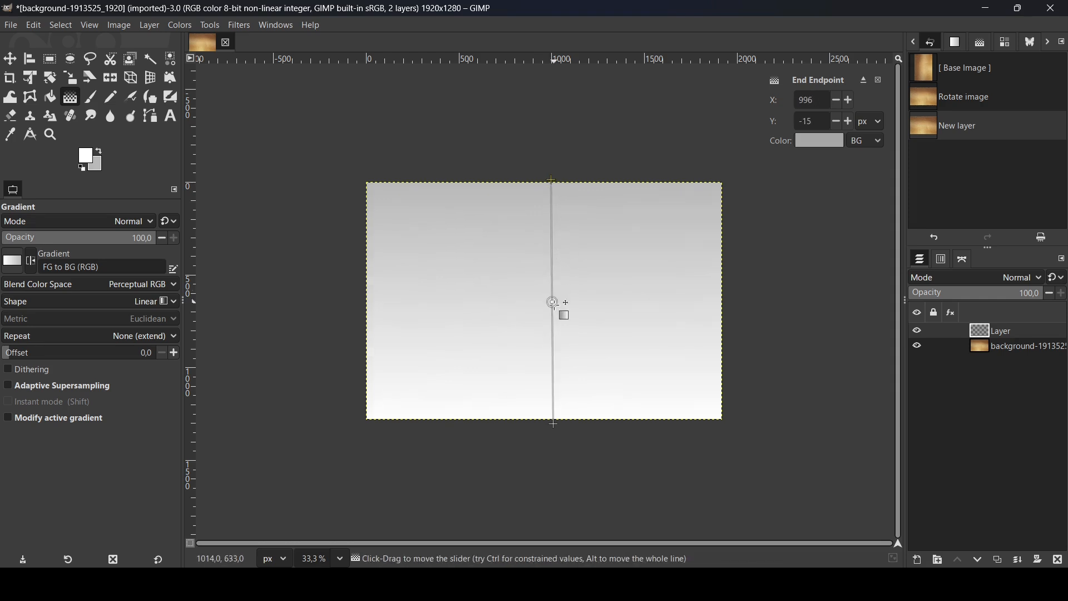
left_click(29, 263)
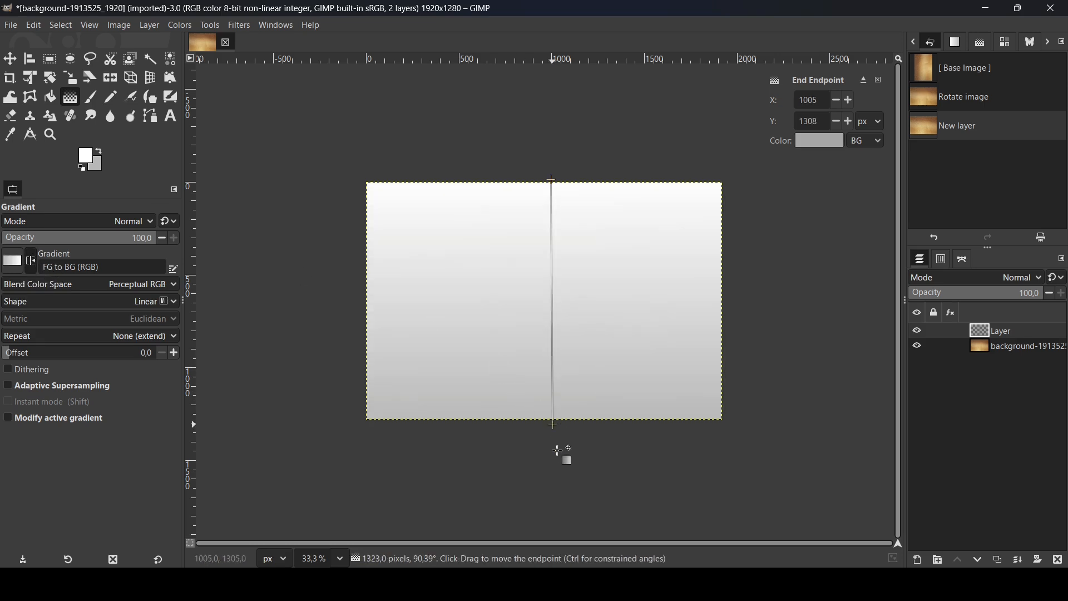
left_click_drag(561, 445, 558, 480)
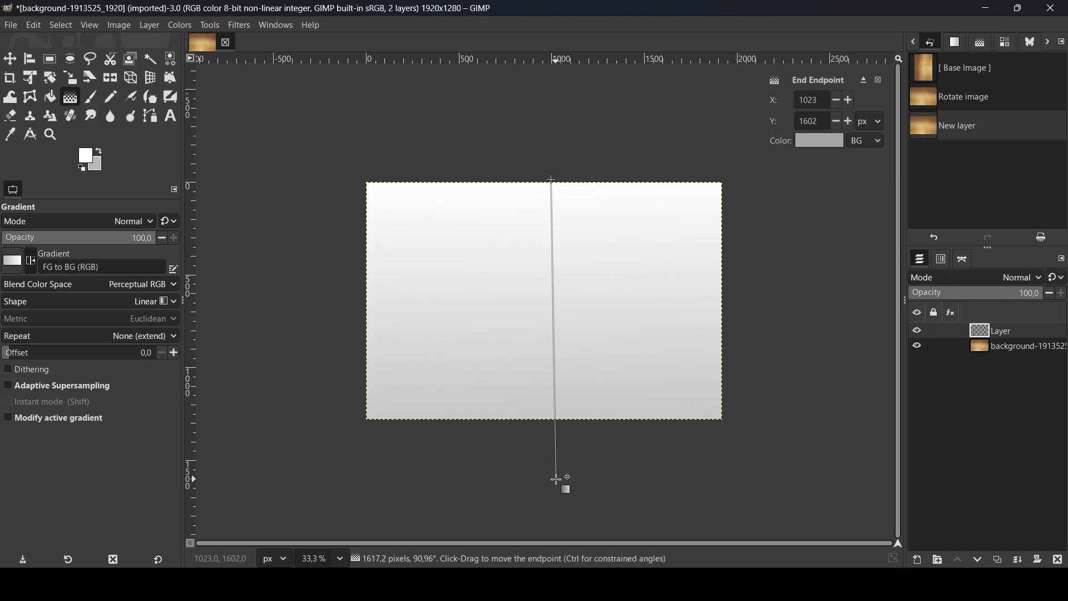
key("Return")
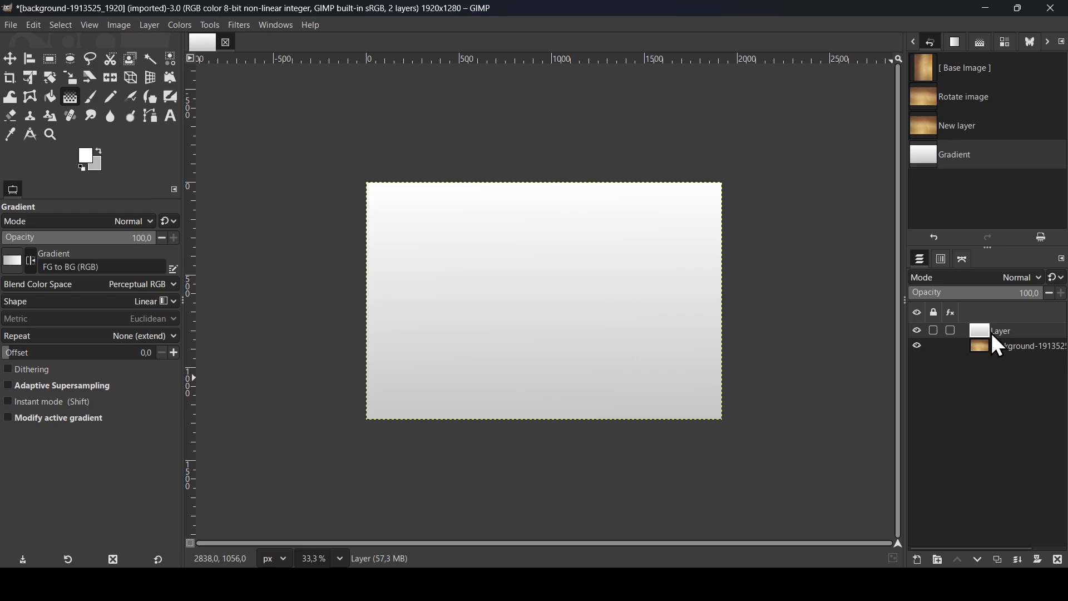
mouse_move(992, 333)
left_mouse_down()
mouse_move(996, 366)
mouse_move(987, 352)
left_mouse_up()
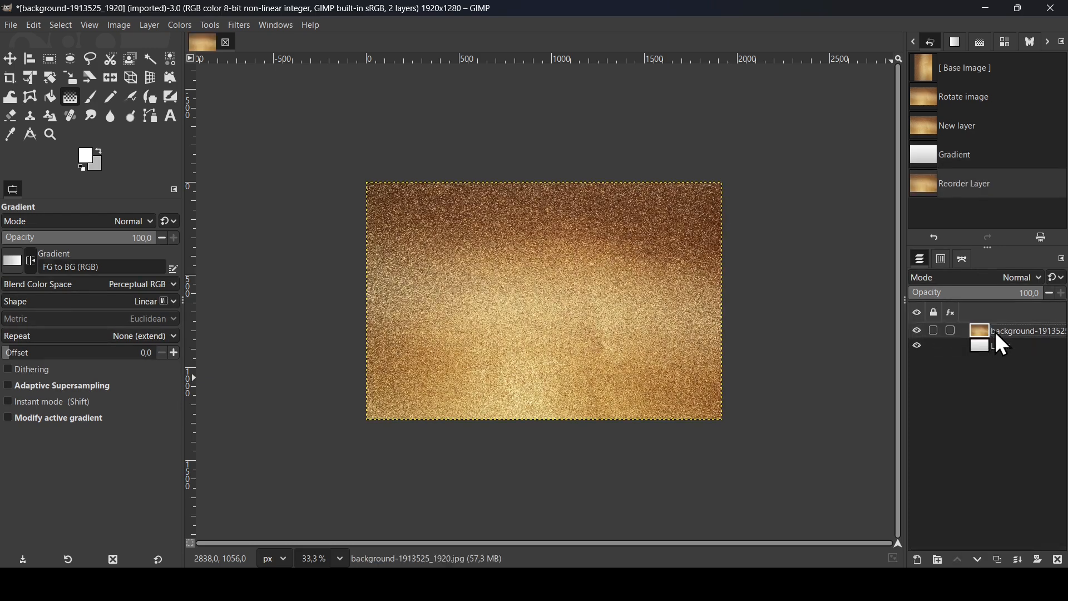
Add the white text "glitter" to the image in the Lobster 1.4 Regular font
left_click(171, 116)
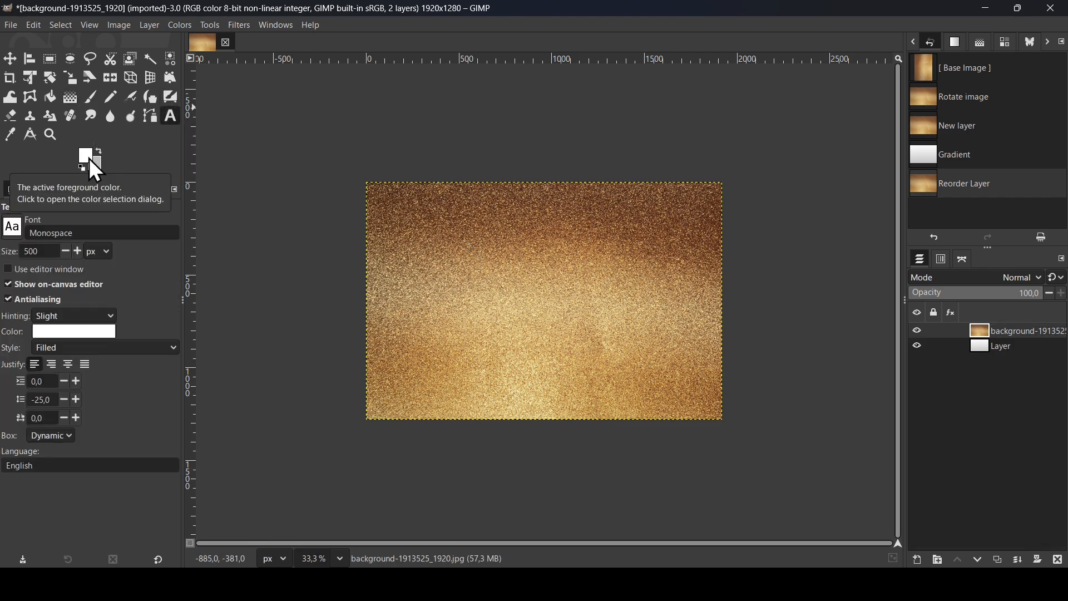
left_click(448, 301)
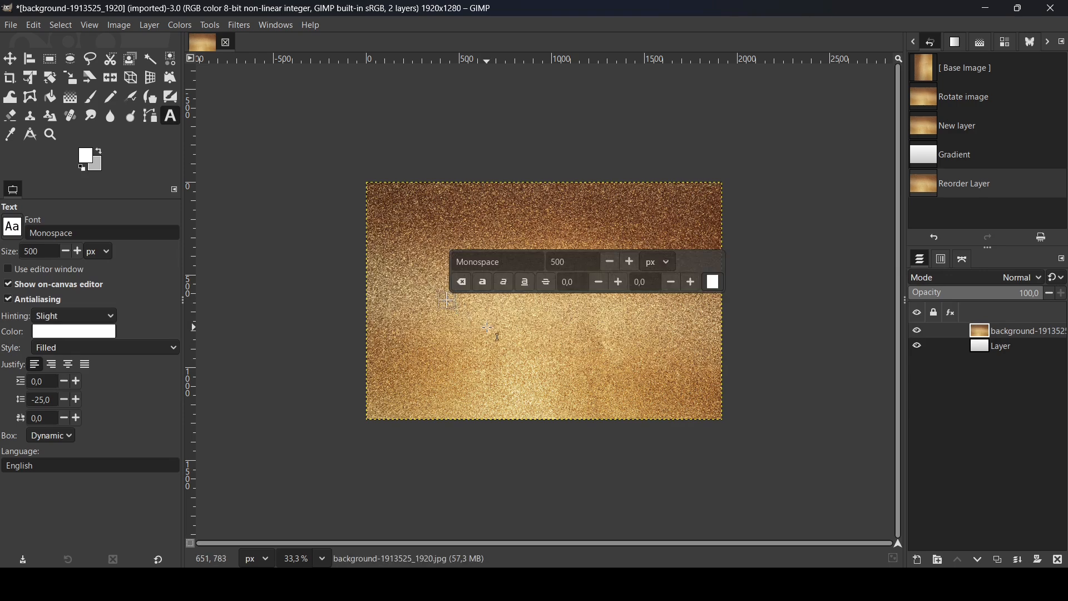
type("glitter")
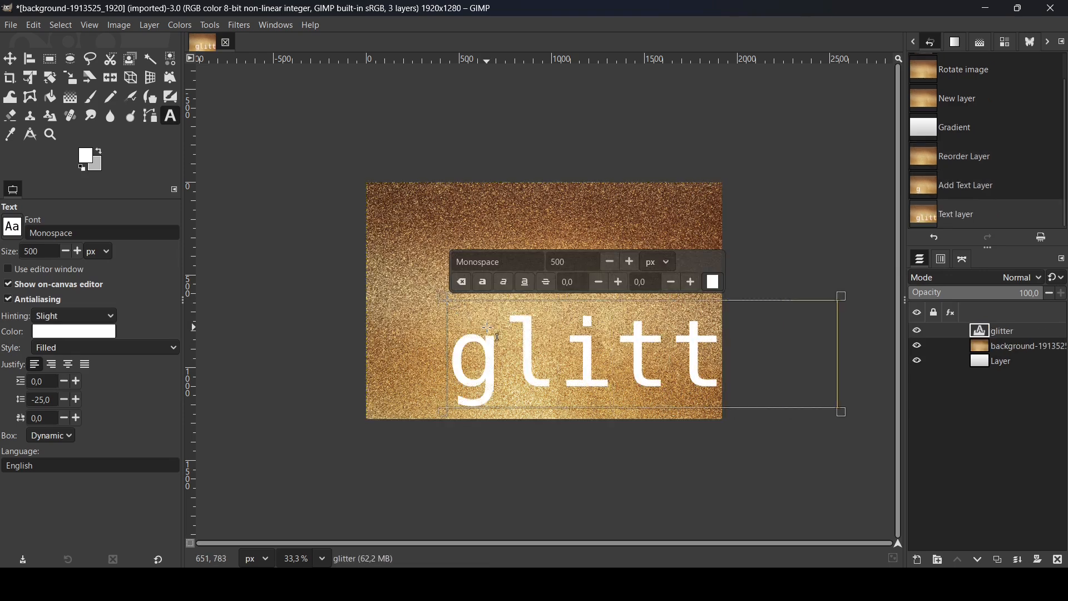
key("ctrl+a")
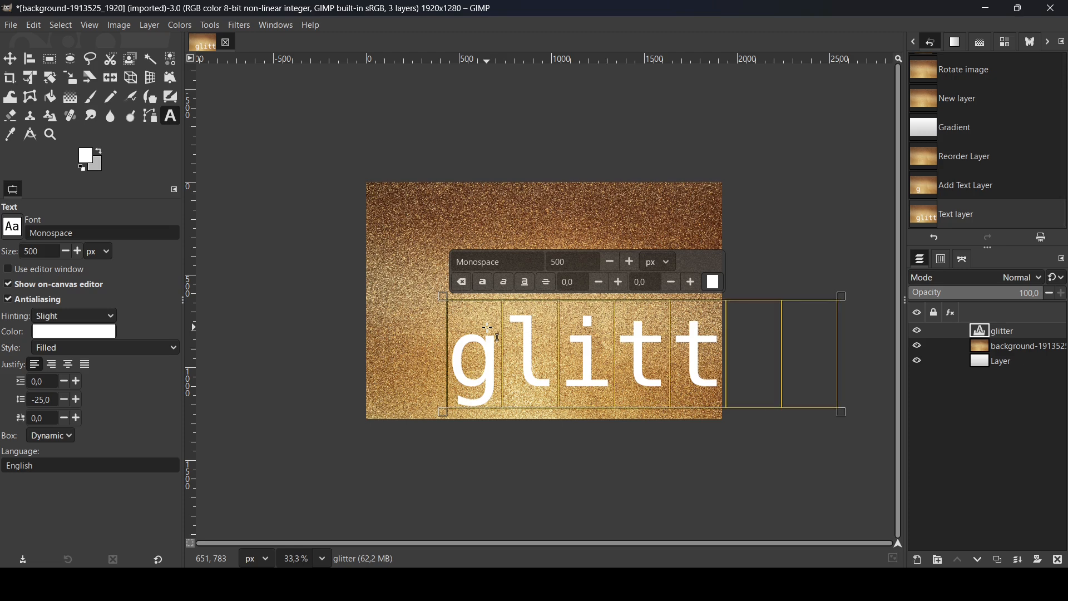
double_click(487, 261)
type("lob")
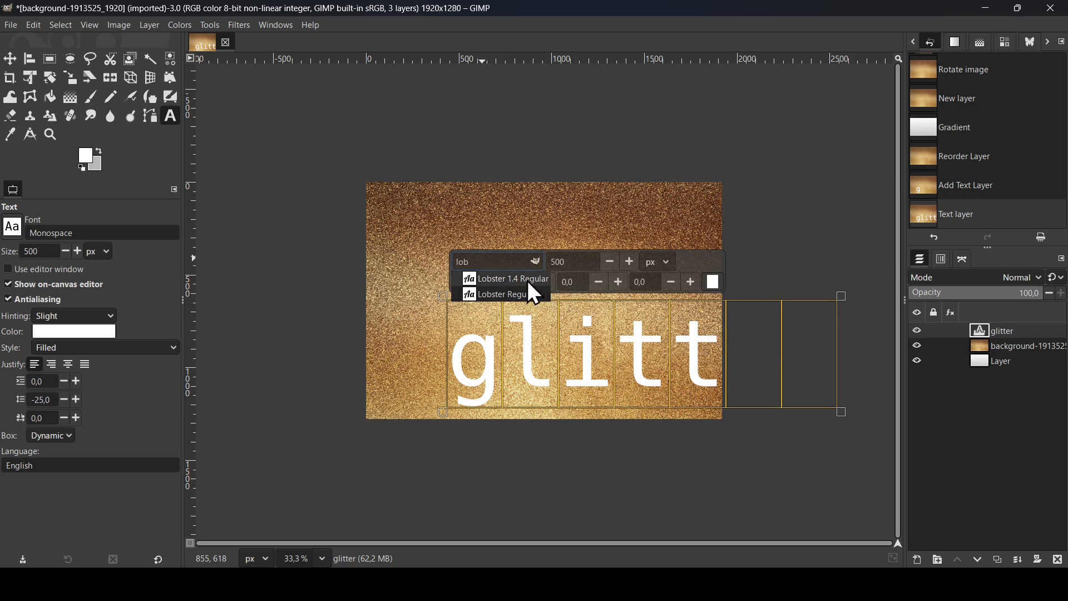
left_click(523, 280)
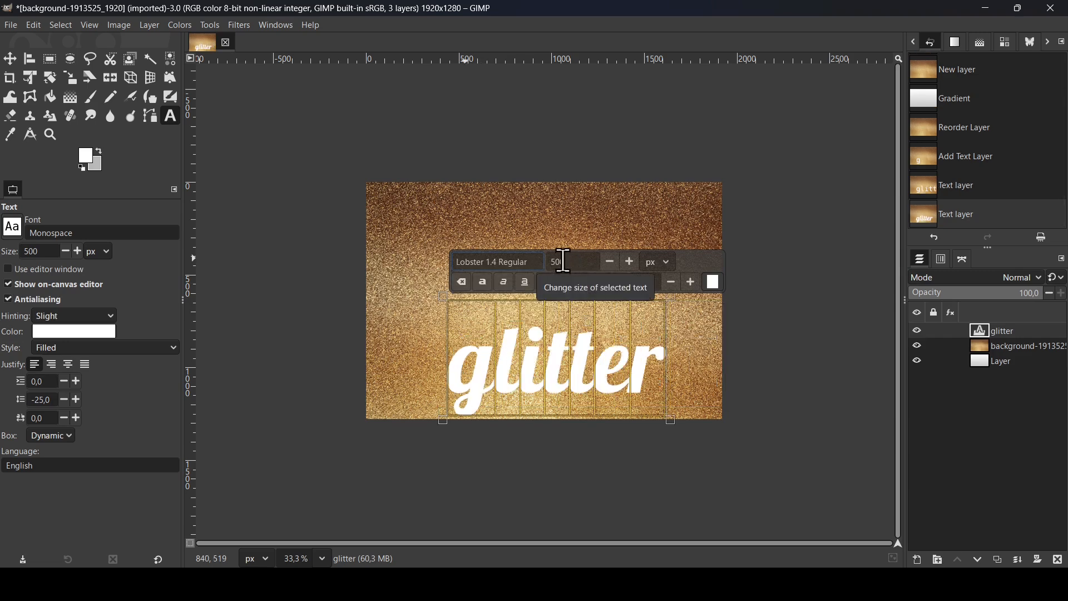
Try a size of 700 px for the whole word "glitter"
double_click(588, 262)
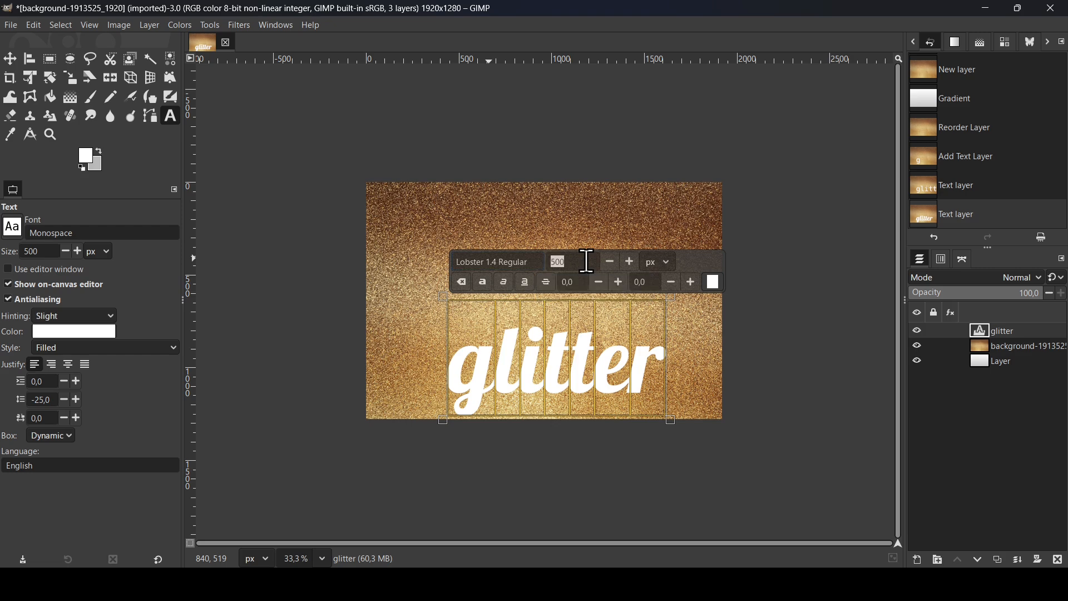
type("700")
key("Return")
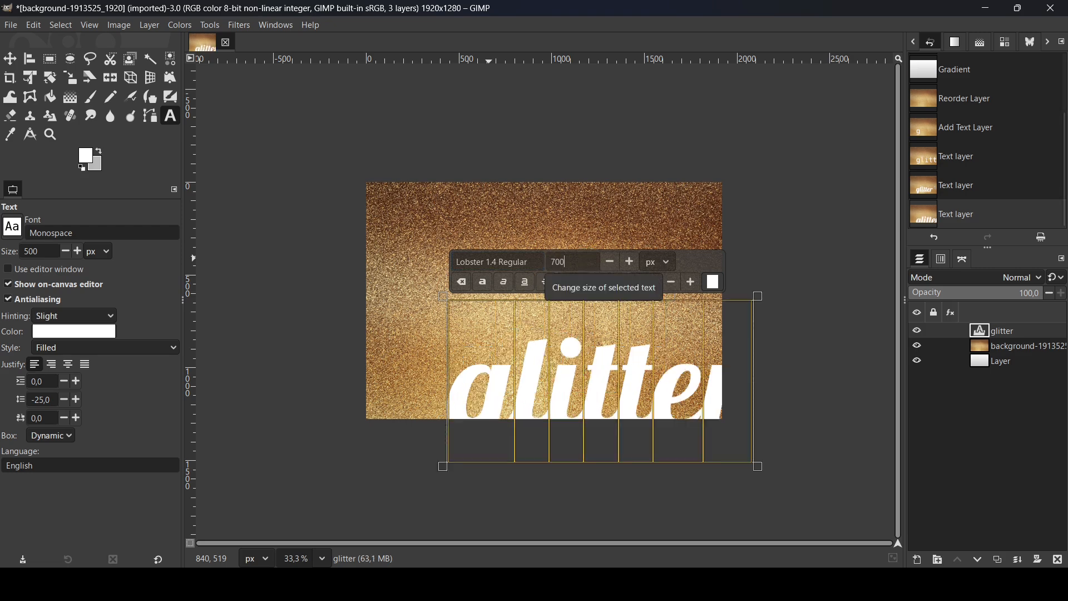
Set the size of the "glitter" text to 600 px
double_click(588, 261)
type("600")
key("Return")
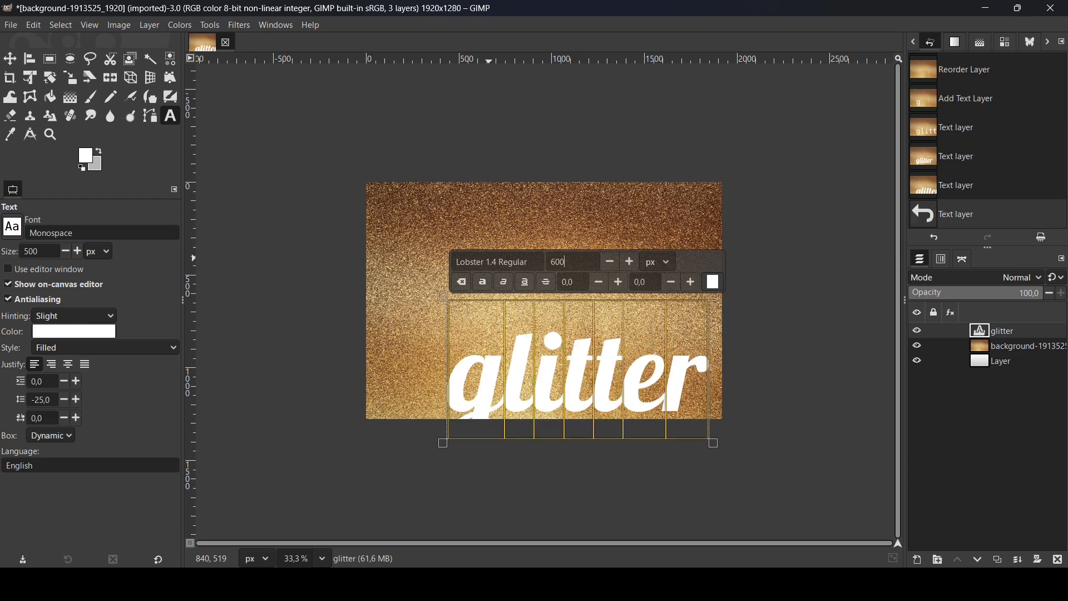
Centre the text layer horizontally and vertically relative to the image, and return to the Move tool
left_click(31, 58)
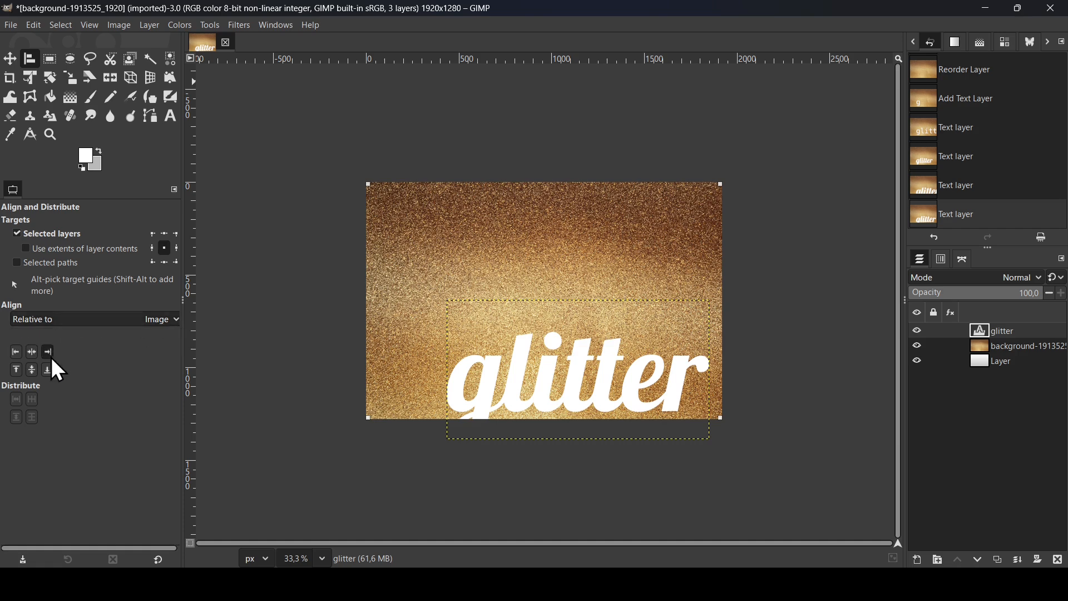
left_click(31, 353)
left_click(33, 367)
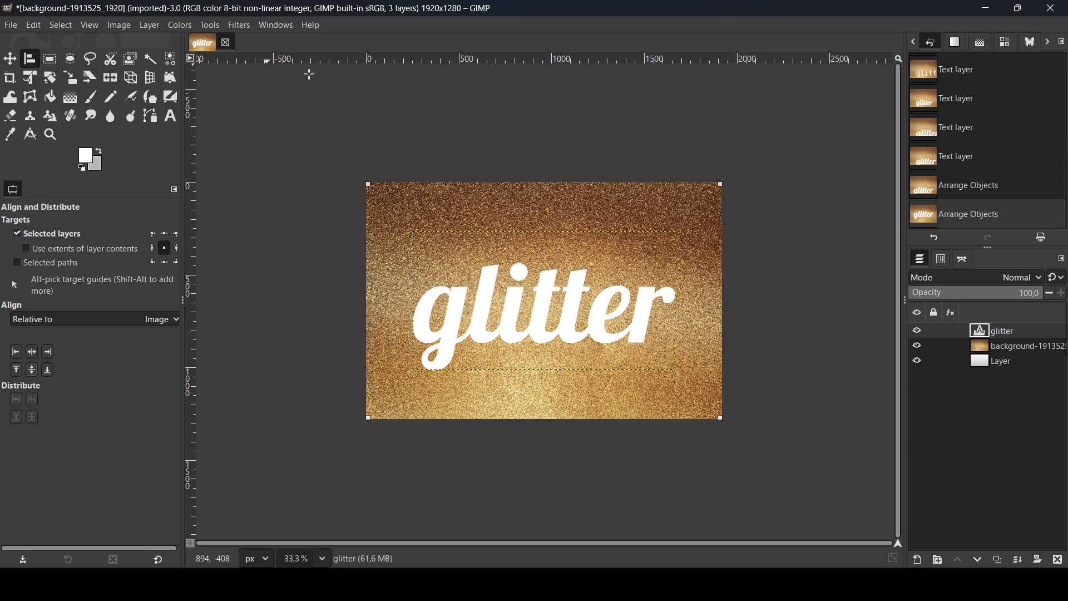
left_click(10, 58)
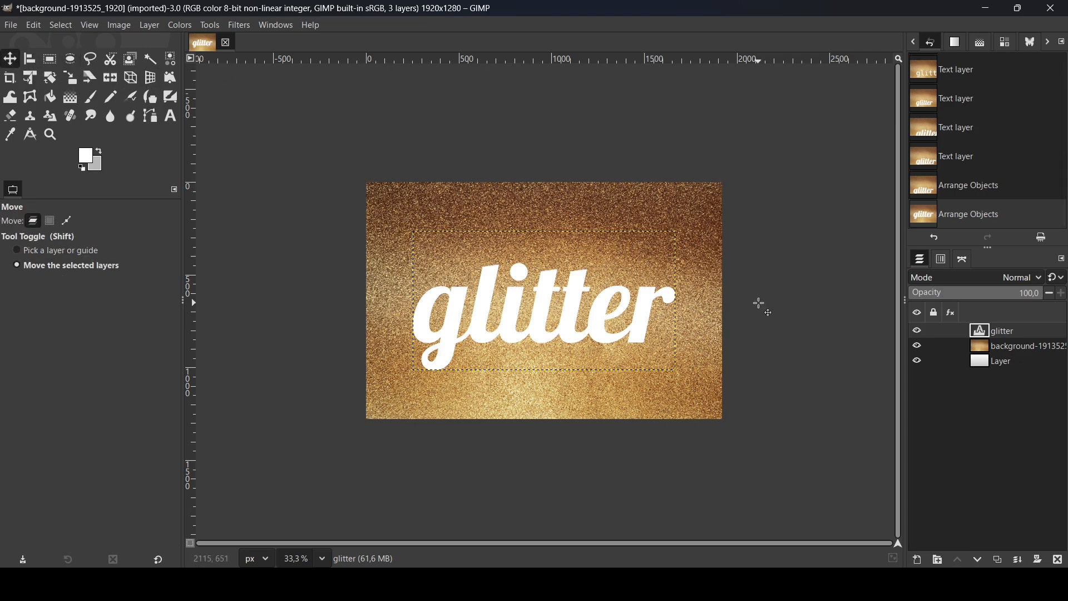
Create a layer group and place the text and the gold glitter image in it, with the image above the text
scroll(761, 305, "up", 1)
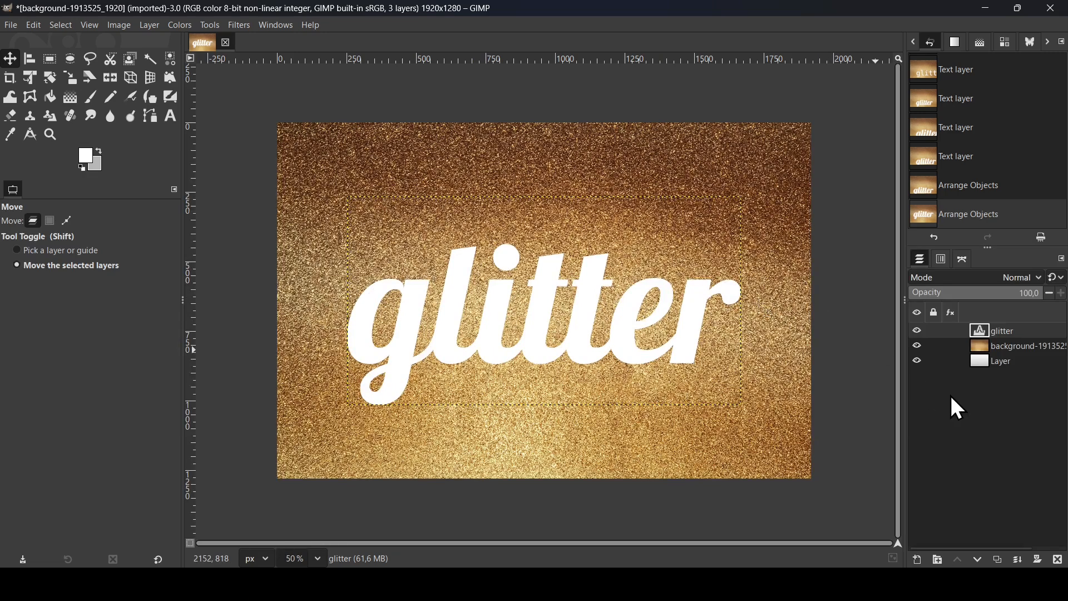
left_click(940, 561)
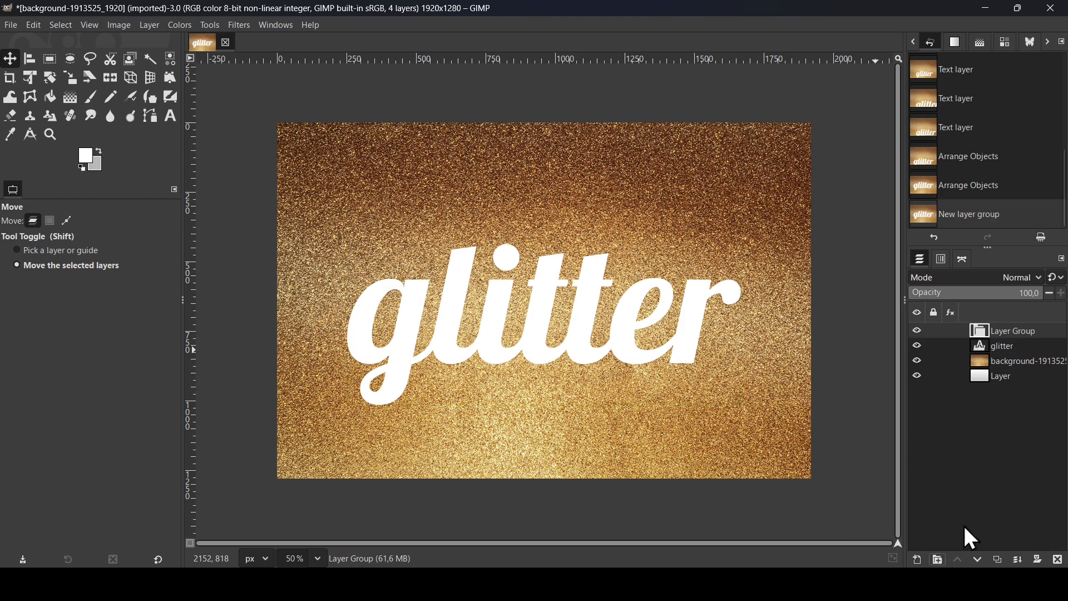
left_click(996, 347)
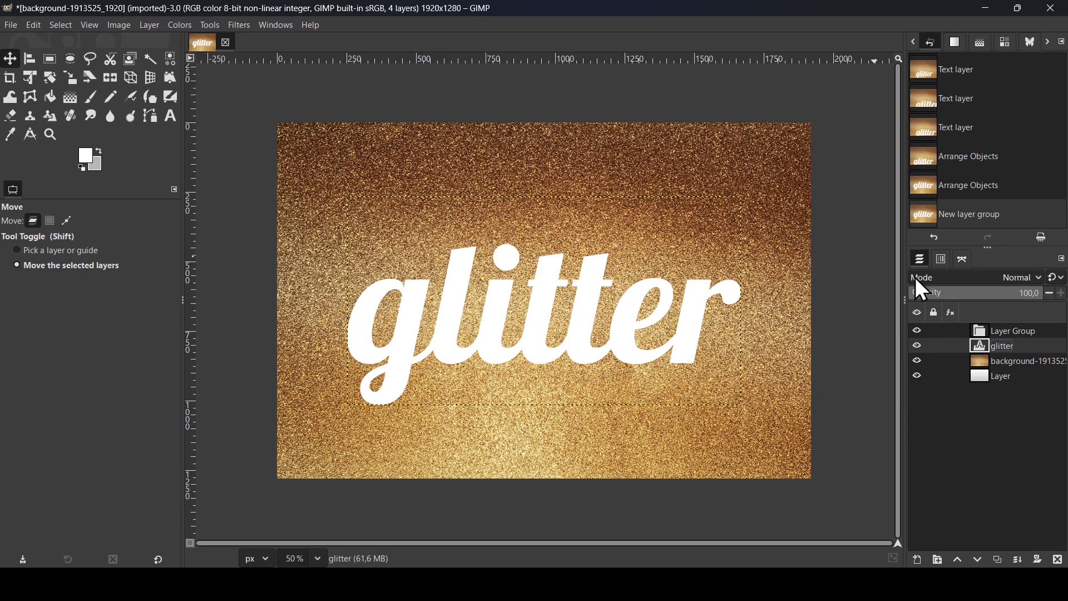
left_click_drag(1000, 350, 1013, 331)
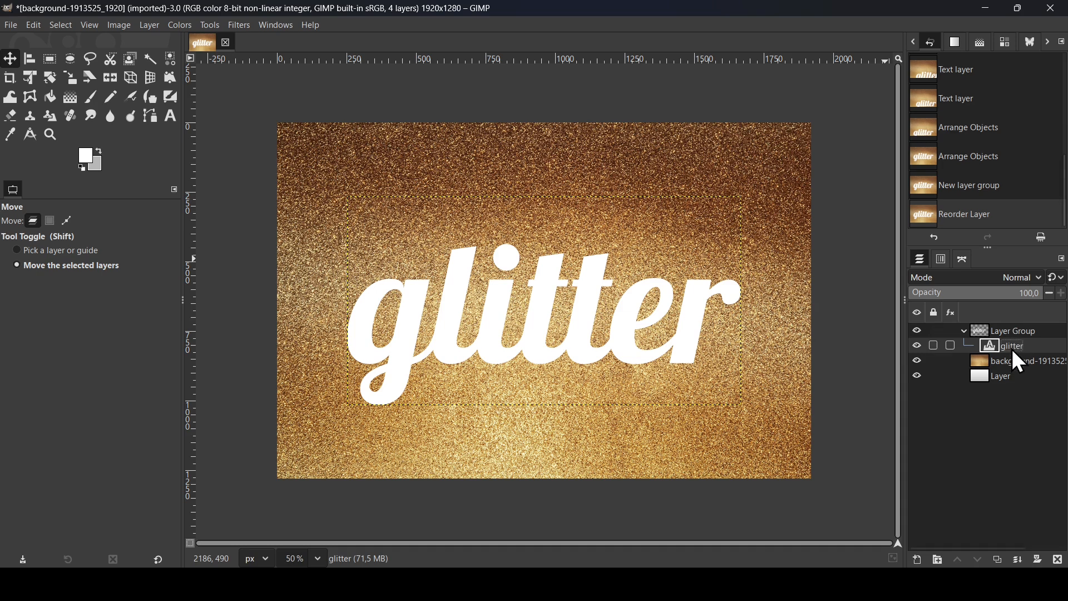
left_click(1016, 360)
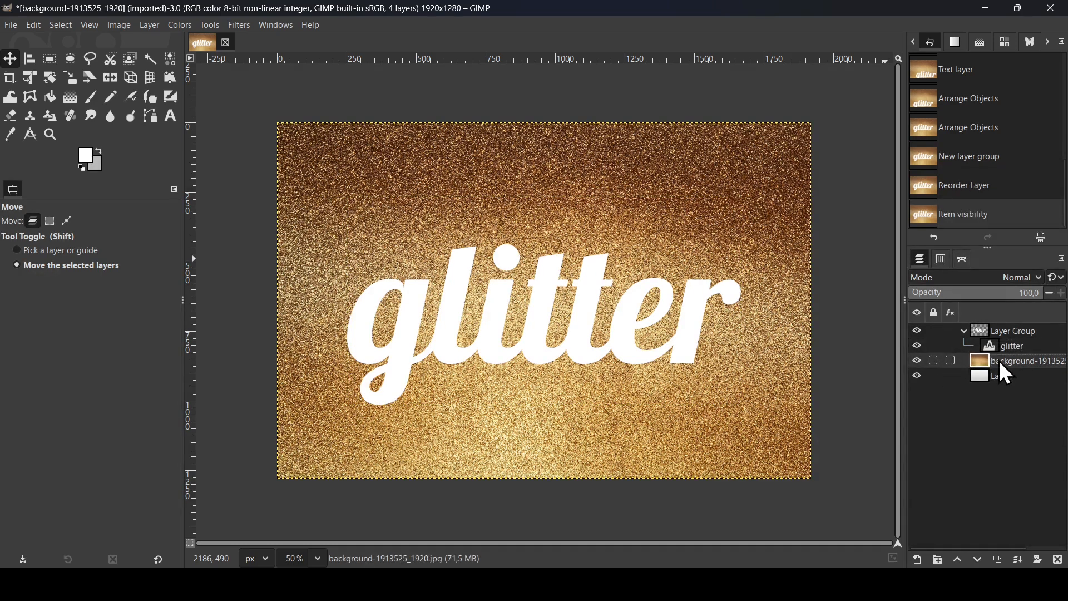
left_click_drag(1013, 363, 1011, 341)
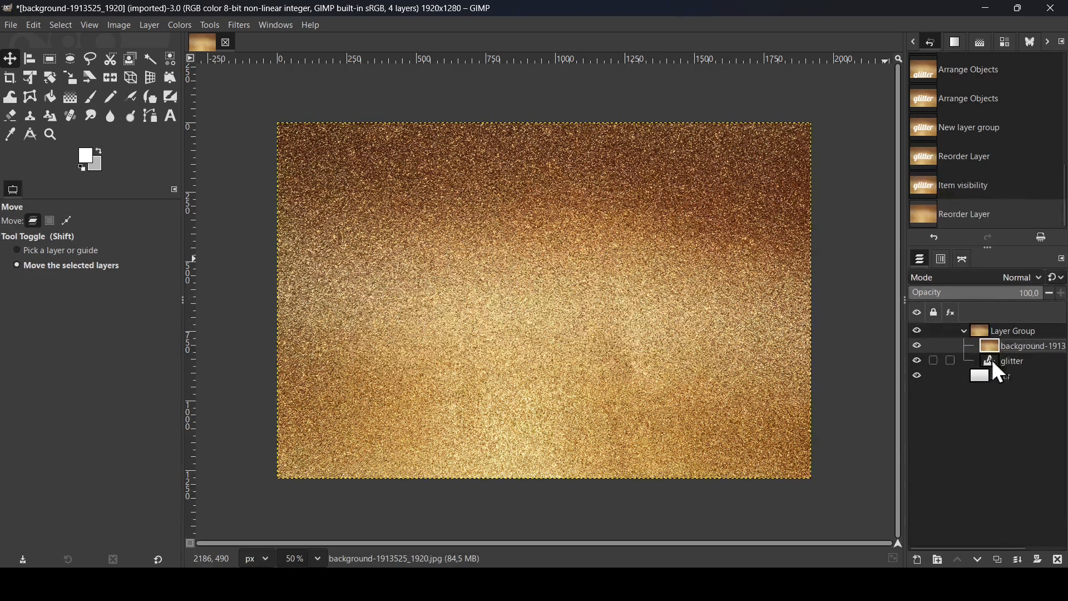
Set the blend mode of the gold glitter image inside the group to Multiply
left_click(917, 350)
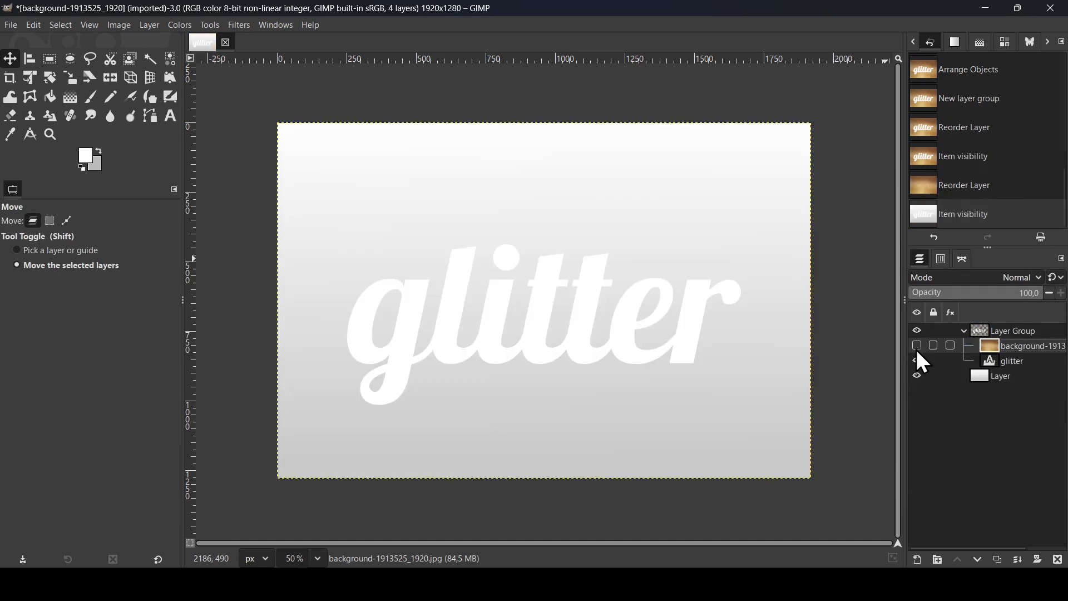
left_click(916, 349)
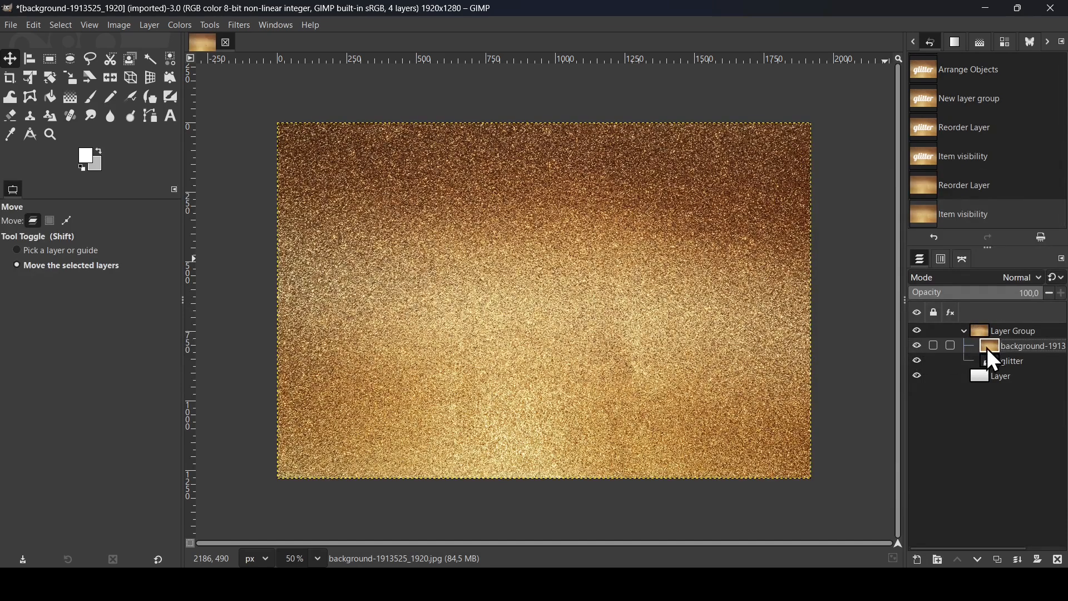
left_click(960, 280)
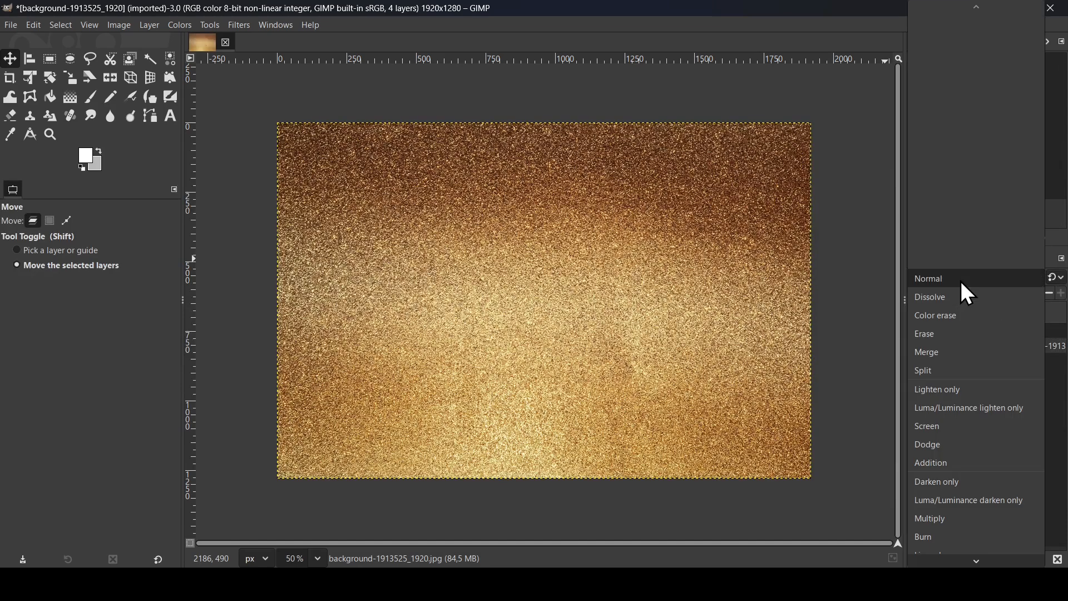
left_click(959, 518)
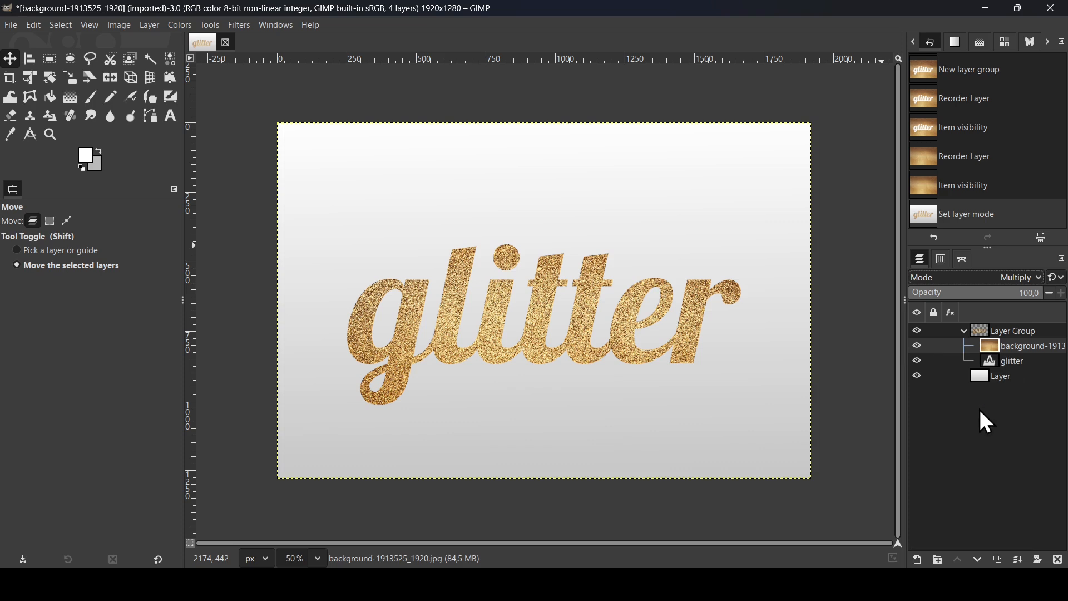
Start the Bevel filter on the "glitter" text layer and set the bevel type to Bump
left_click(990, 358)
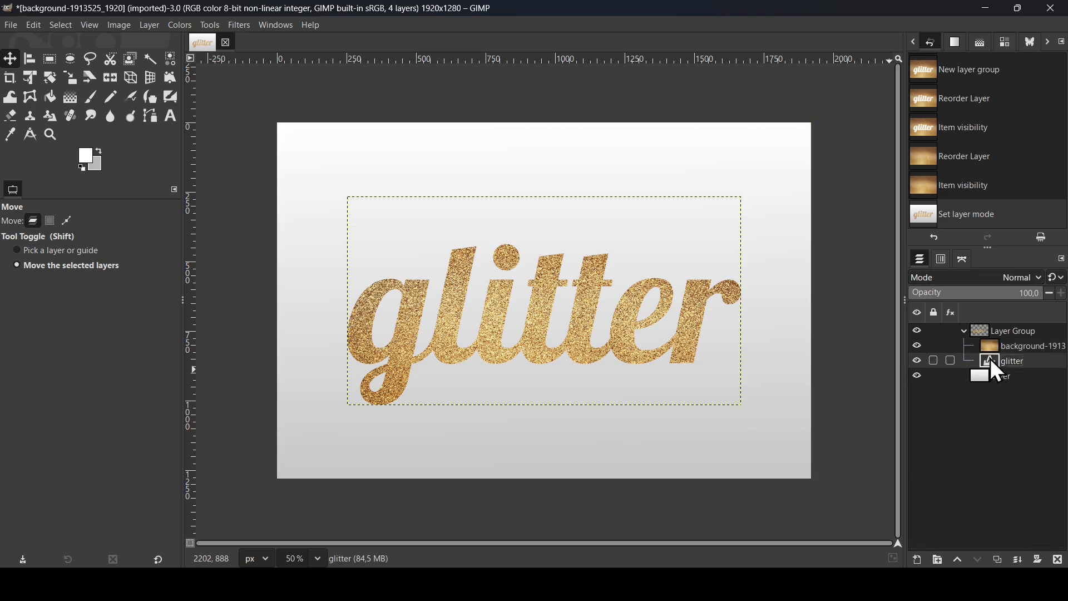
left_click(239, 25)
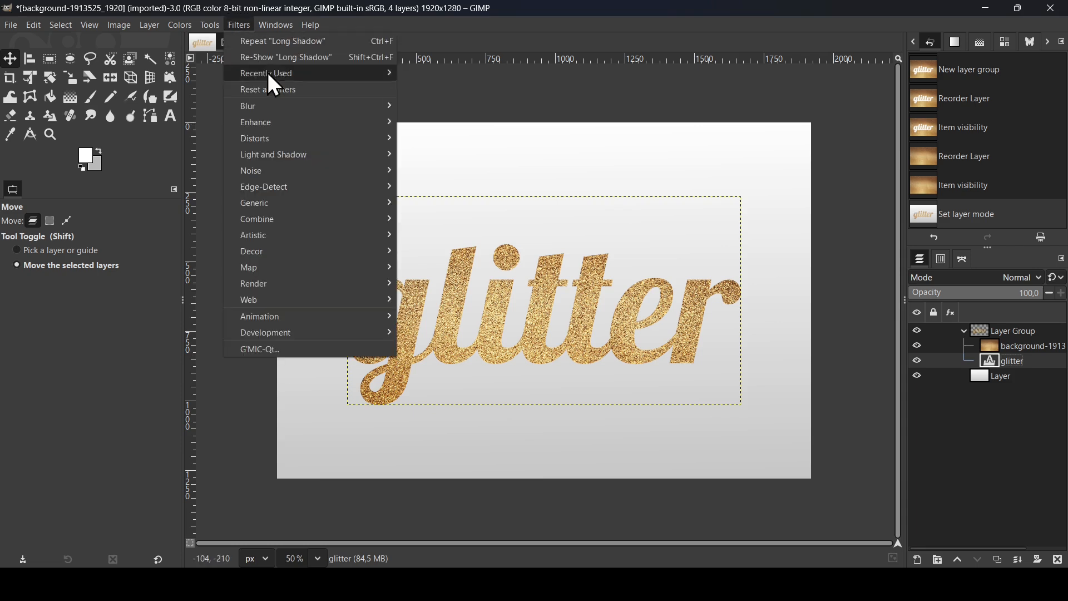
mouse_move(293, 159)
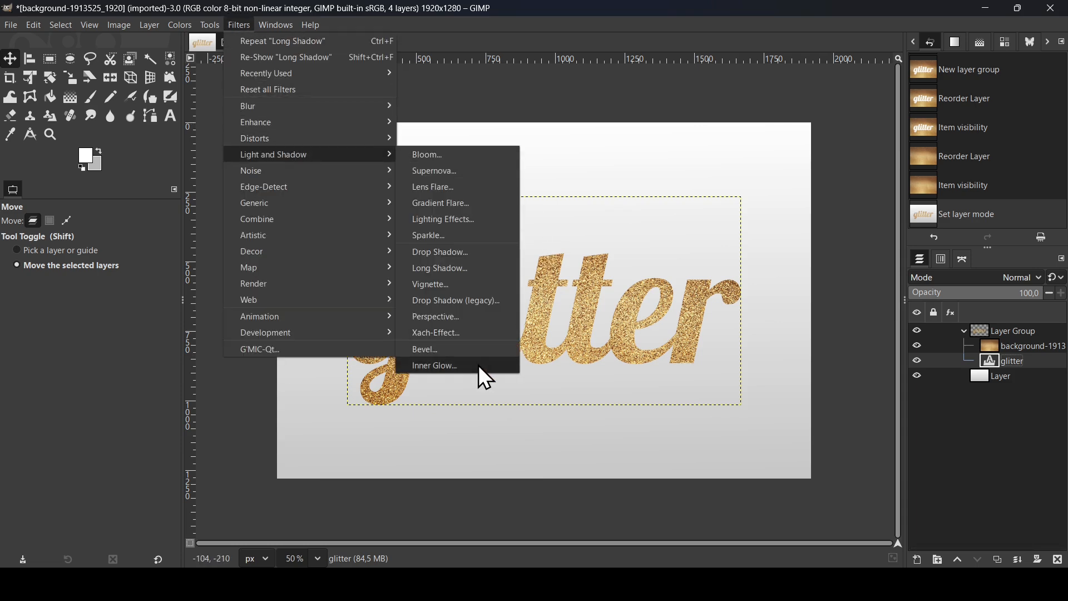
left_click(465, 346)
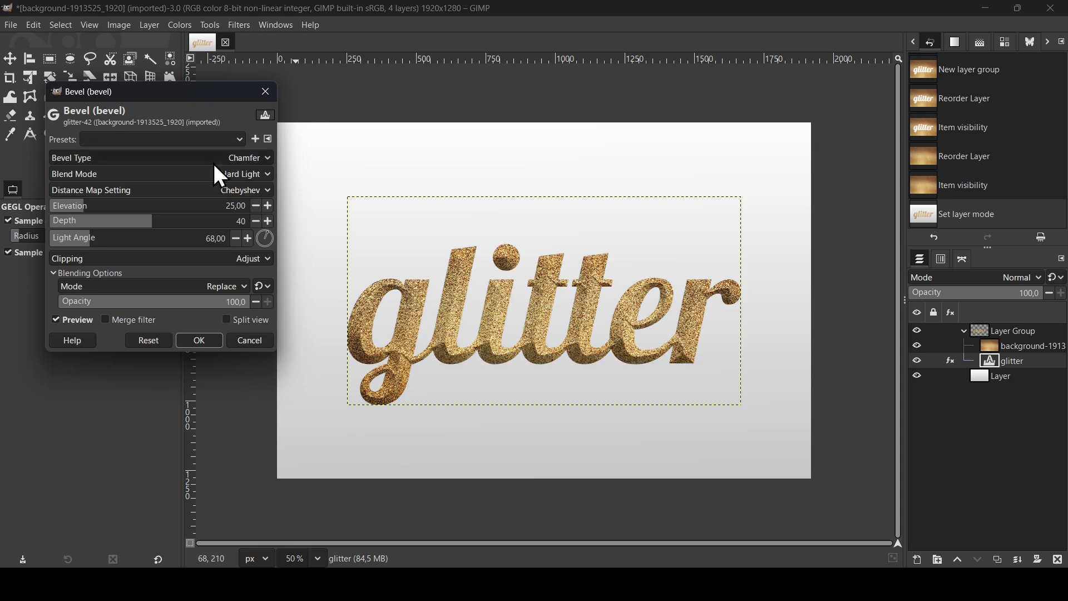
left_click(199, 159)
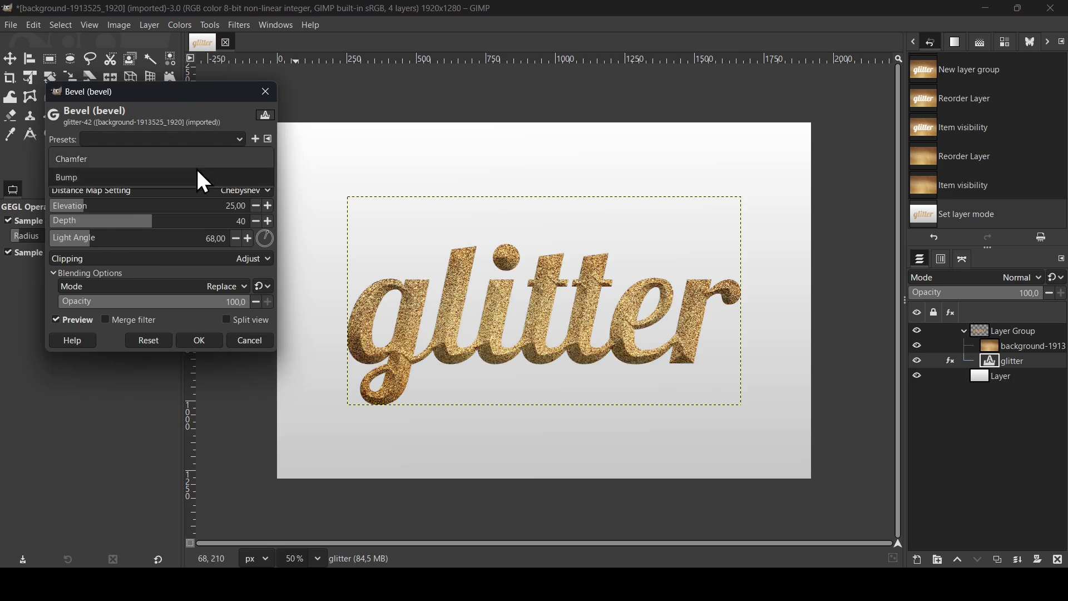
left_click(196, 179)
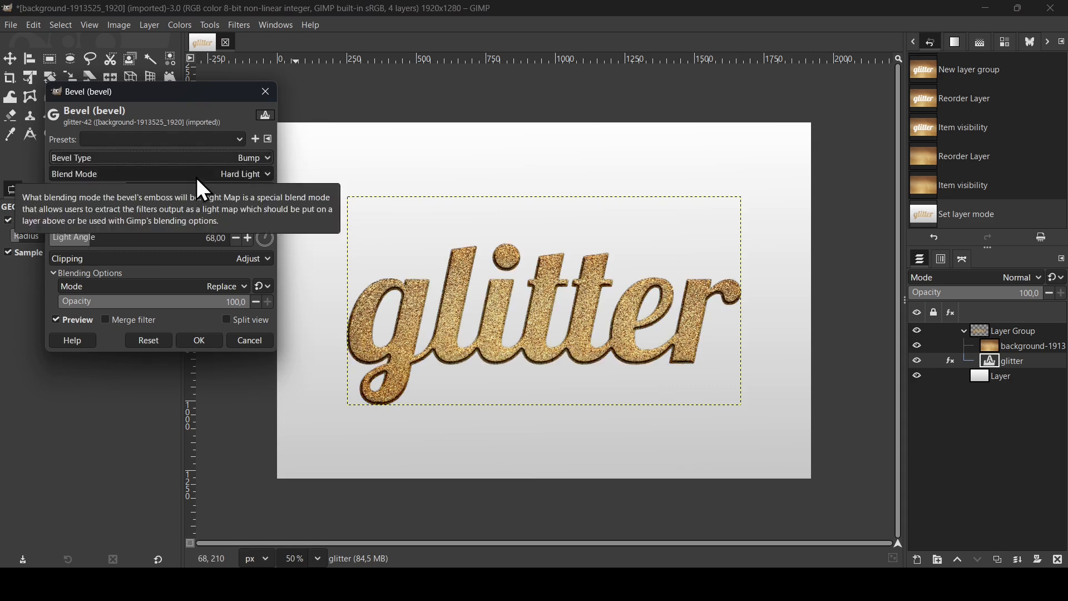
Set the bevel's radius to about 1.355 and its elevation to about 38.90, and apply the filter
scroll(496, 288, "up", 1)
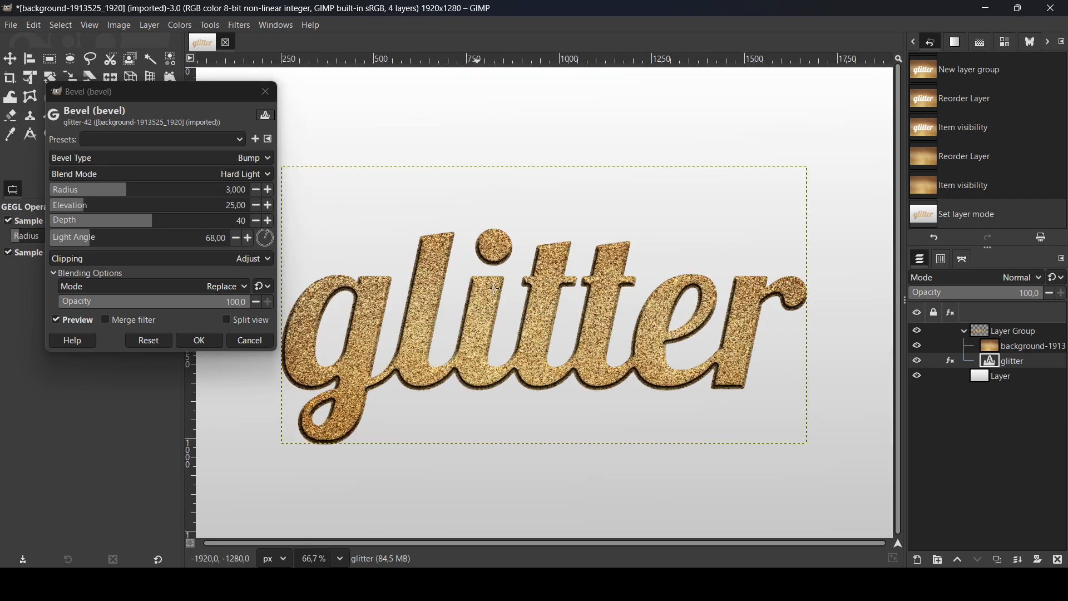
left_click_drag(128, 197, 96, 216)
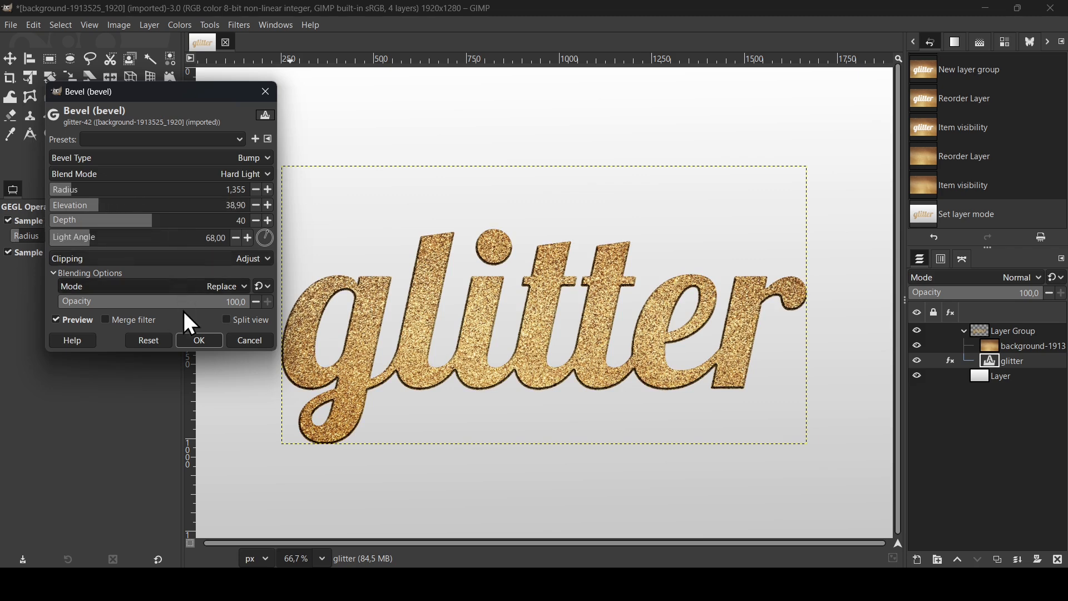
left_click(216, 342)
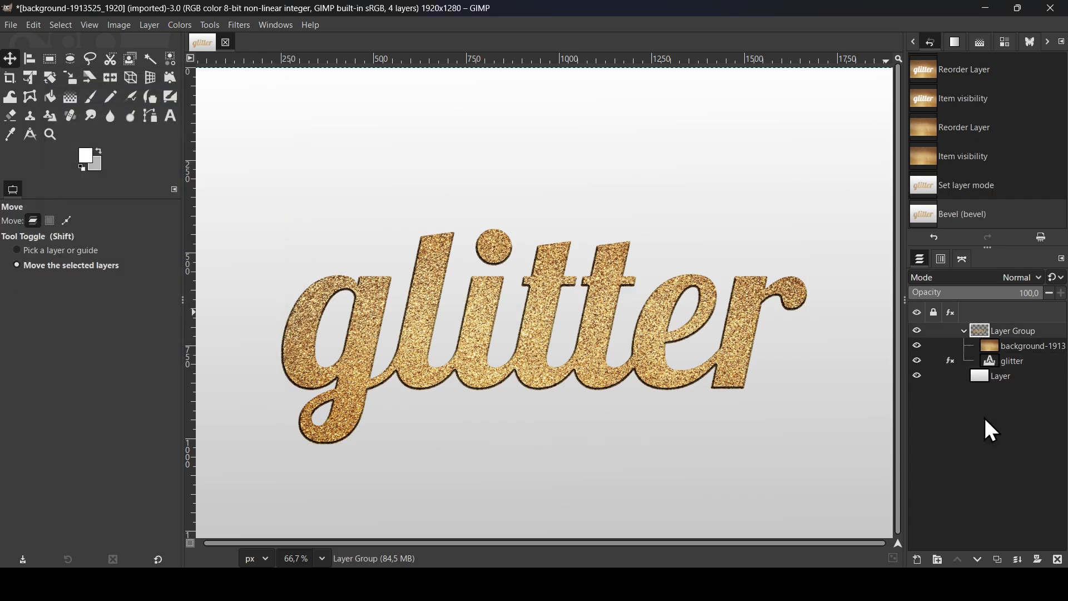
Apply a Recursive Transform filter to the layer group with 7 iterations and Paste below enabled, narrowing the transform frame slightly about its centre
left_click(987, 375)
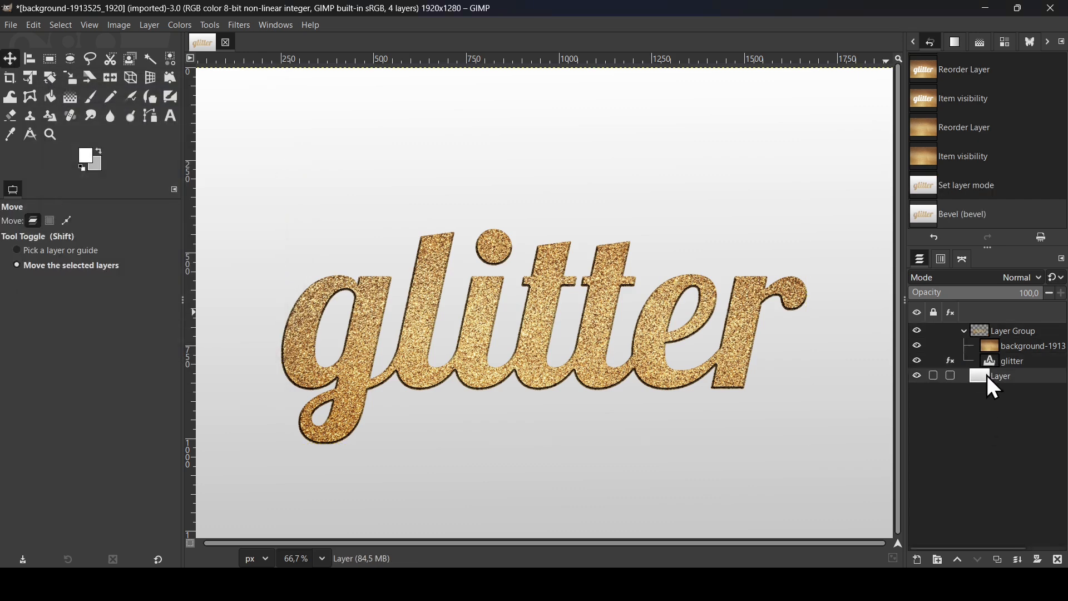
key("minus")
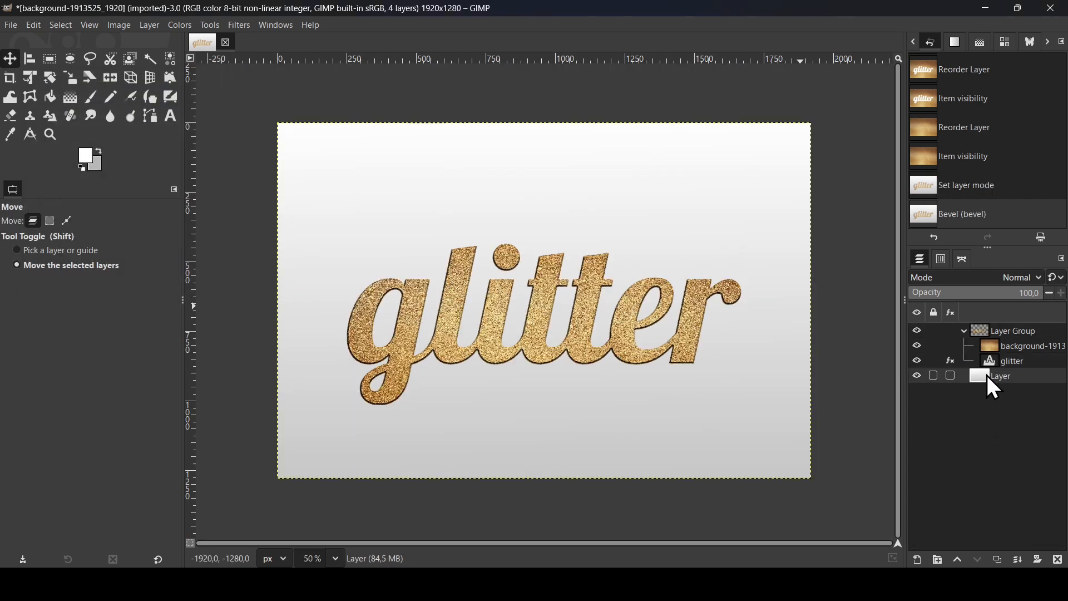
left_click(984, 331)
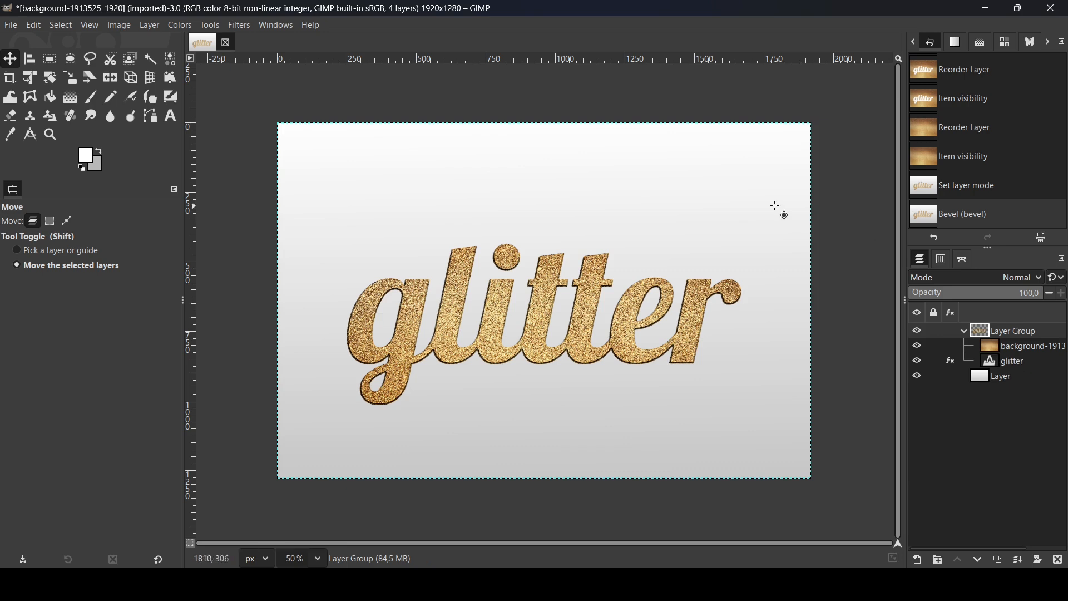
left_click(241, 26)
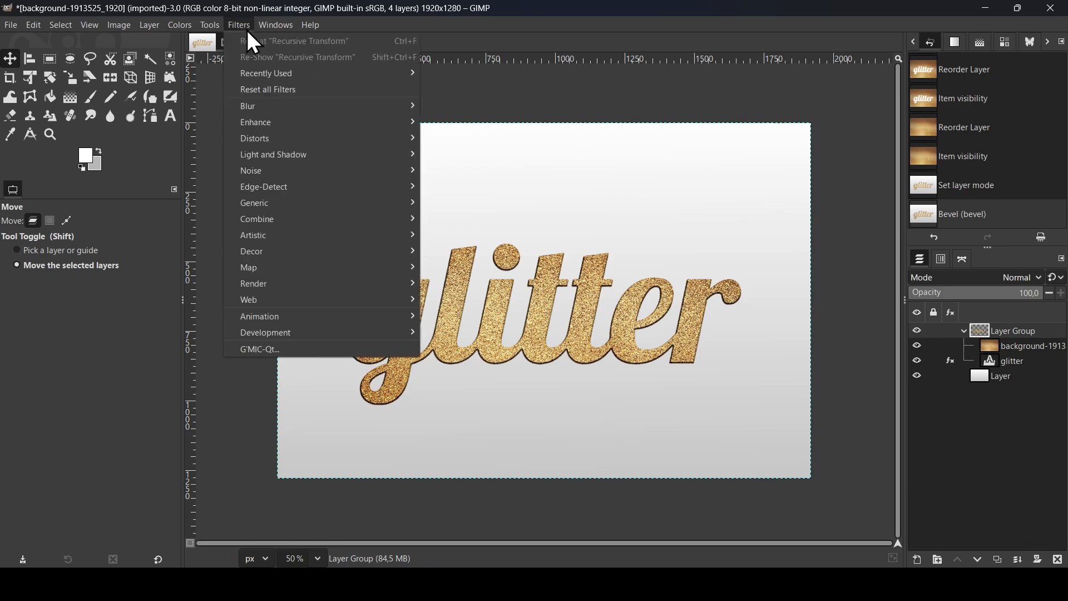
mouse_move(292, 272)
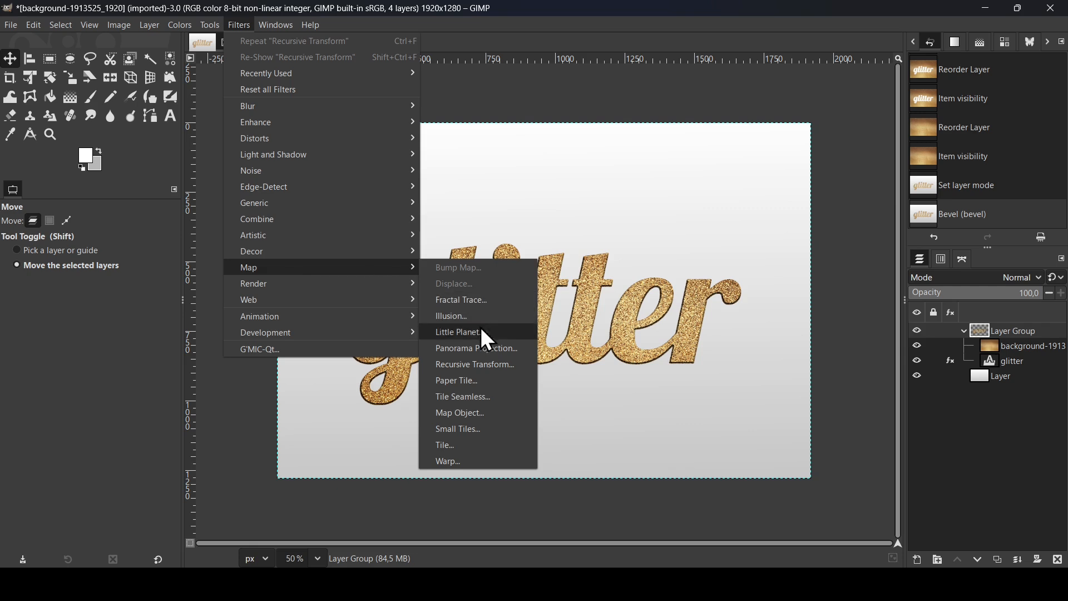
left_click(473, 365)
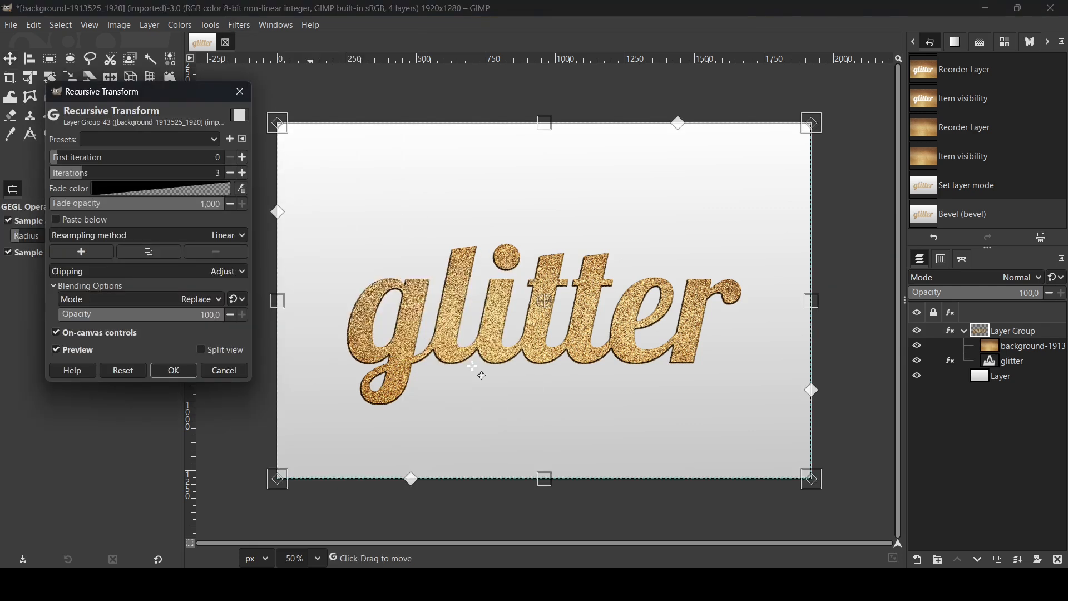
left_click(242, 173)
left_click(242, 173)
left_click(242, 174)
left_click(242, 173)
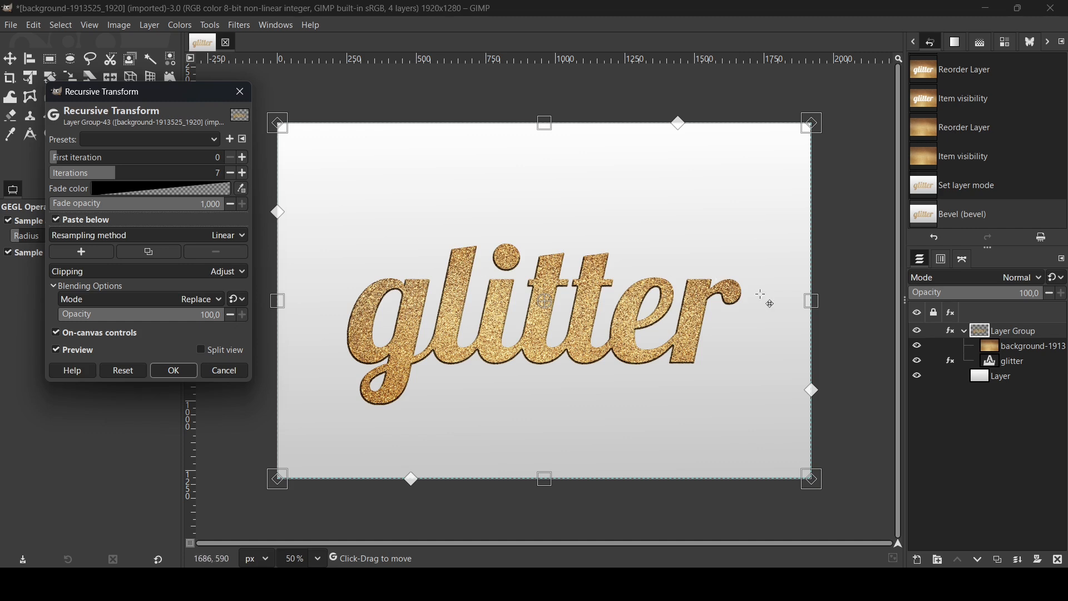
left_click_drag(811, 301, 822, 304)
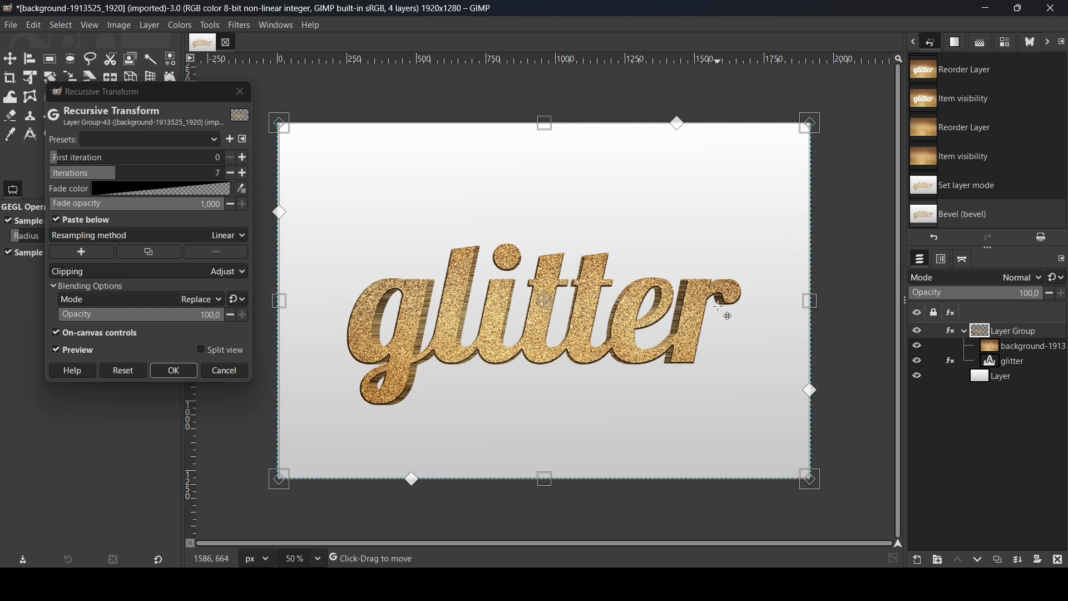
left_click(176, 371)
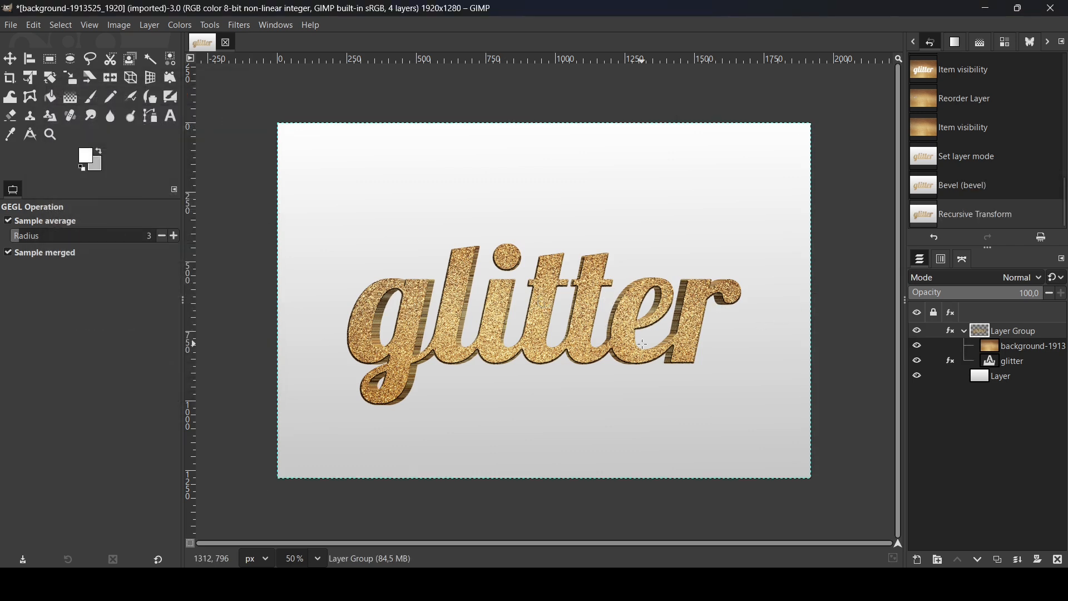
Start the Long Shadow filter on the layer group and set the shadow color to black (000000)
left_click(239, 25)
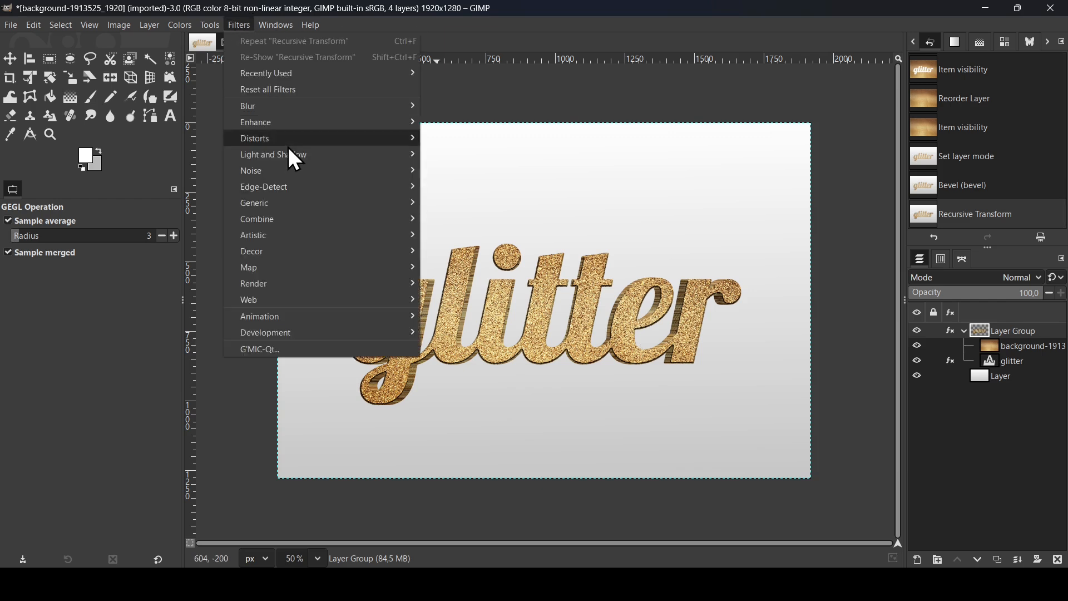
mouse_move(294, 156)
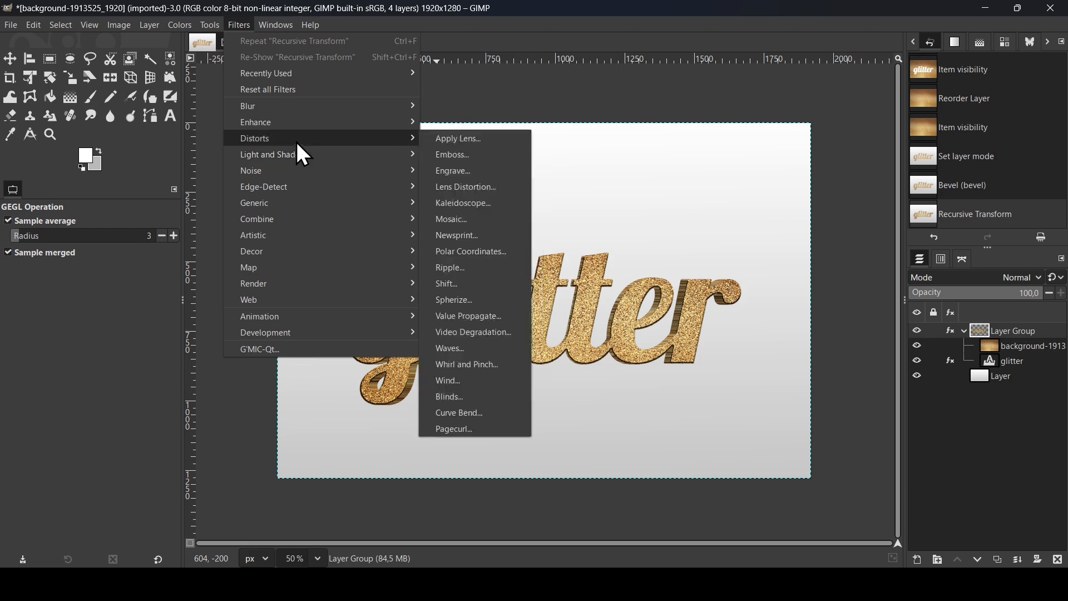
left_click(456, 268)
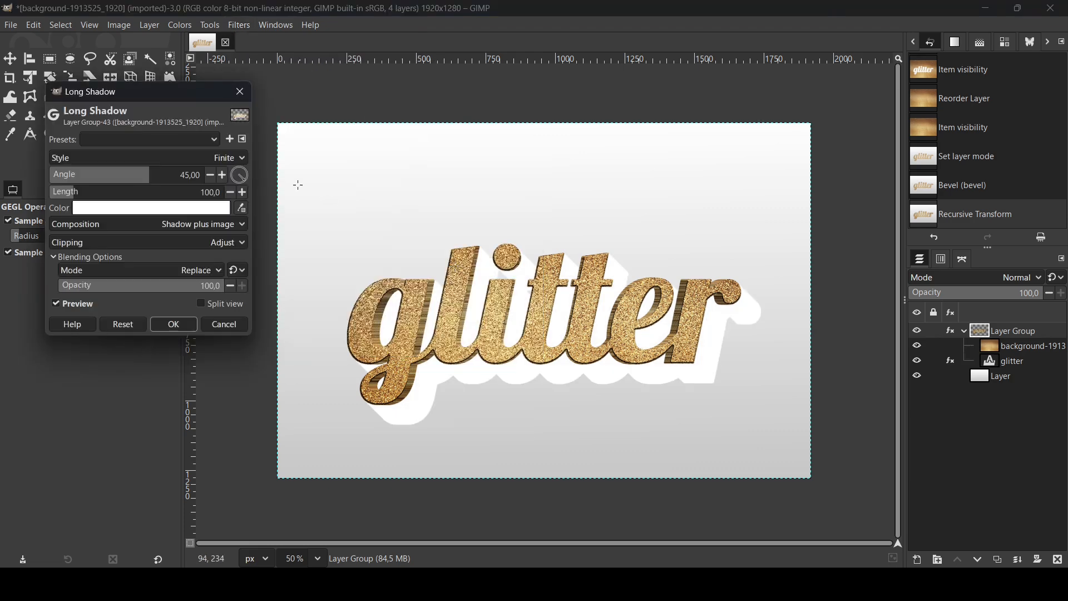
left_click(155, 210)
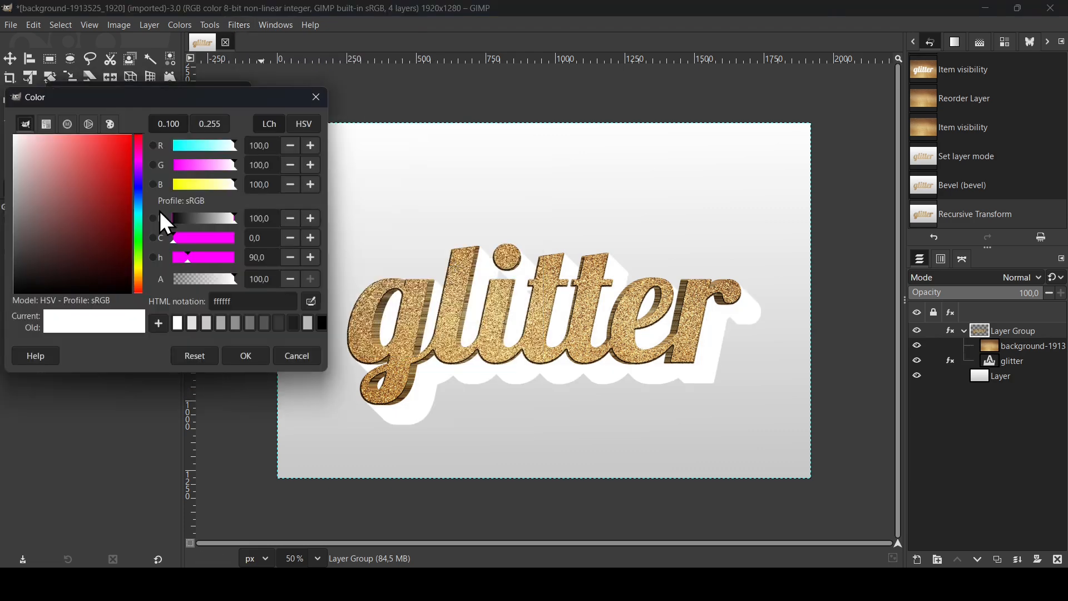
left_click_drag(102, 238, 139, 289)
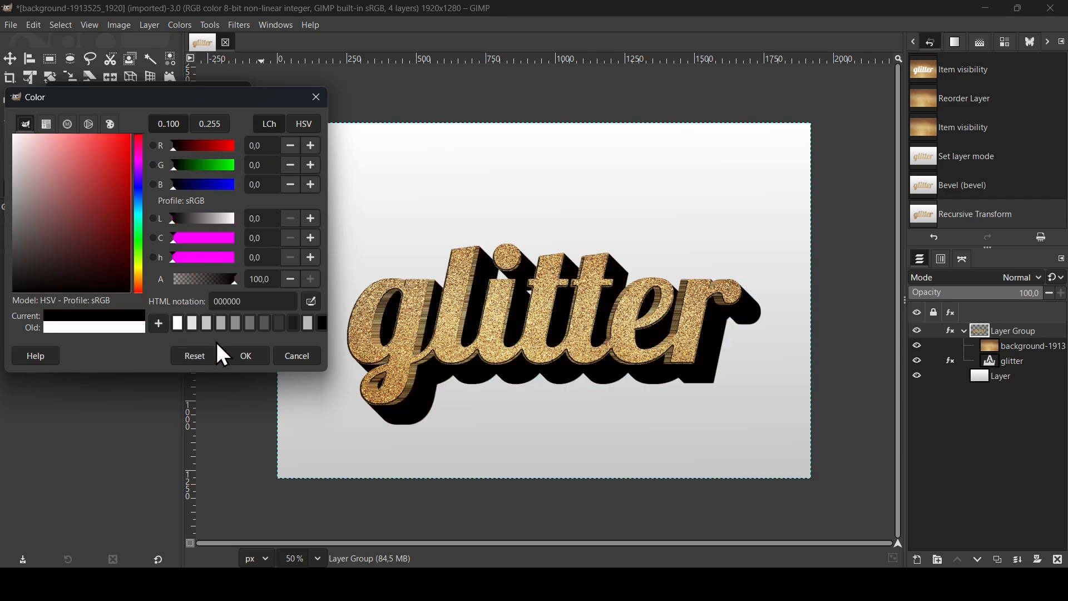
left_click(239, 357)
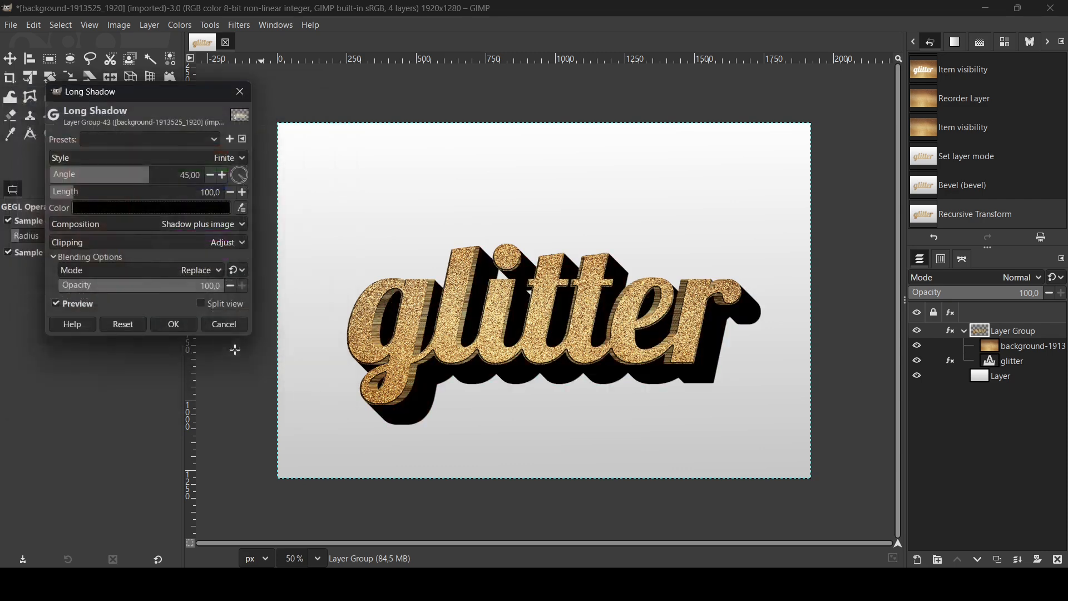
Set the long shadow's style to Fading (fixed length), length to about 229.2 and midpoint to about 0.033, and apply it
left_click(185, 157)
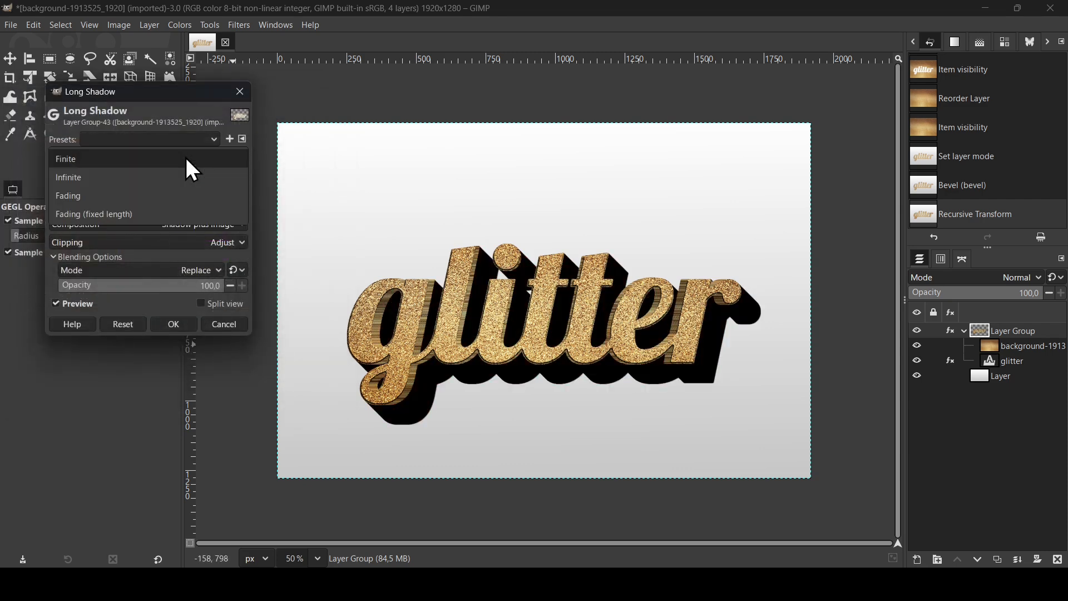
left_click(167, 218)
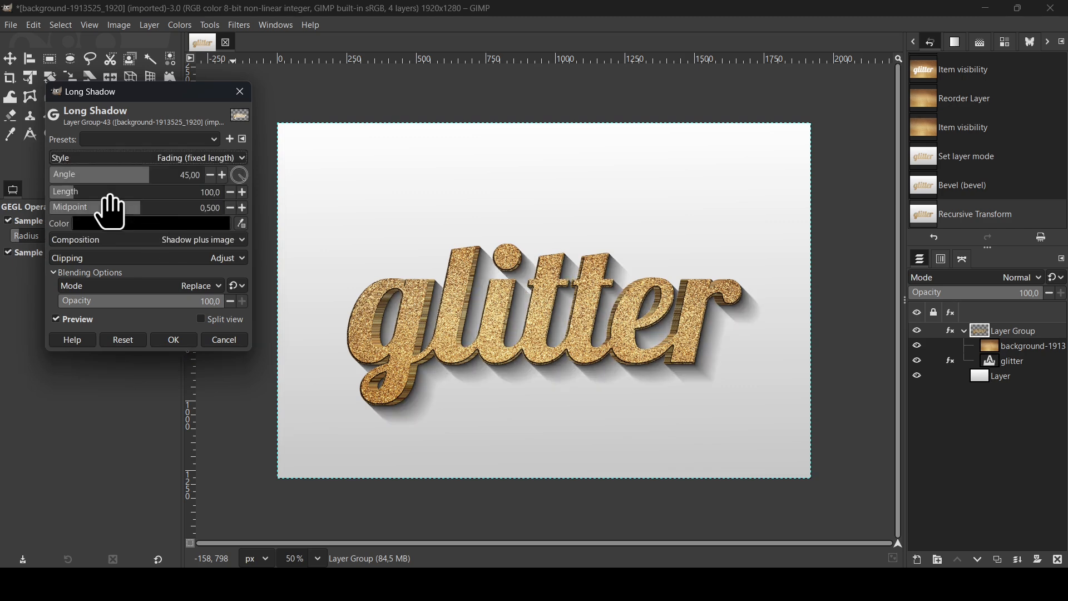
left_click_drag(109, 198, 61, 212)
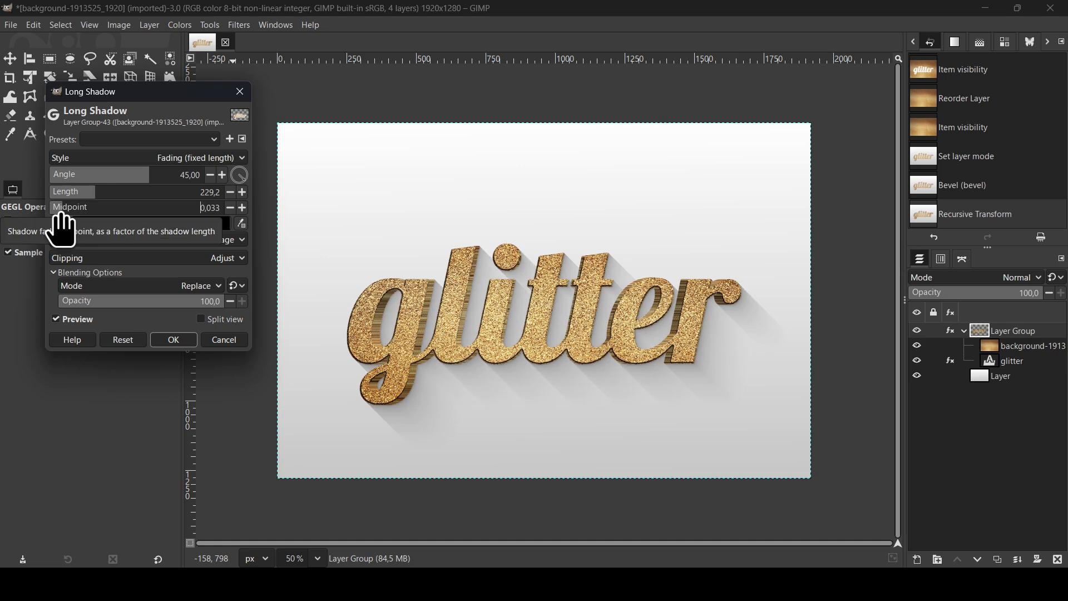
left_click(174, 340)
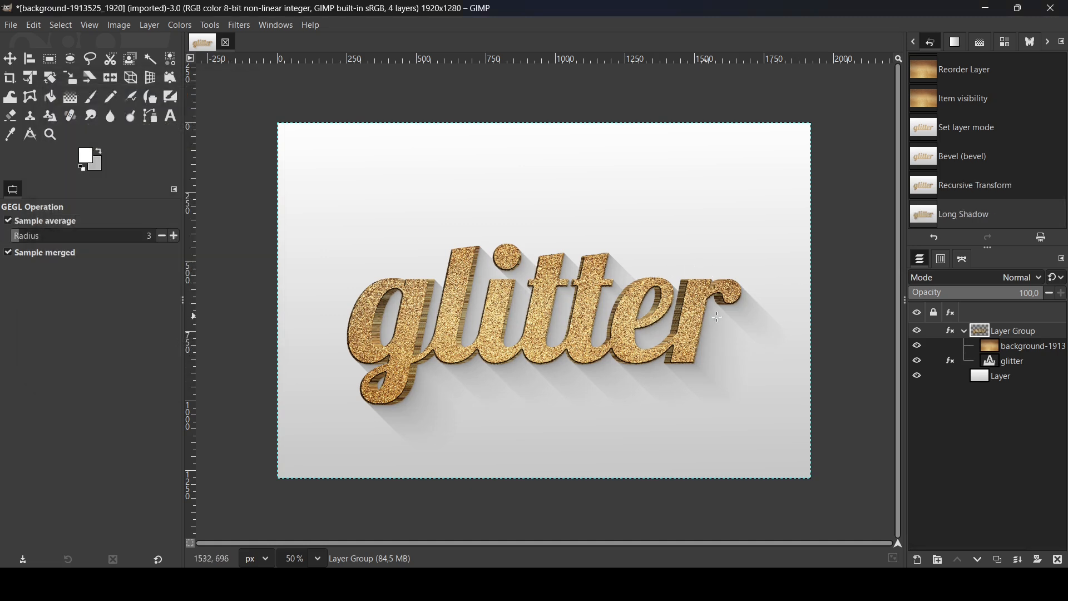
Replace the word in the grouped text layer with "gimp"
left_click(989, 365)
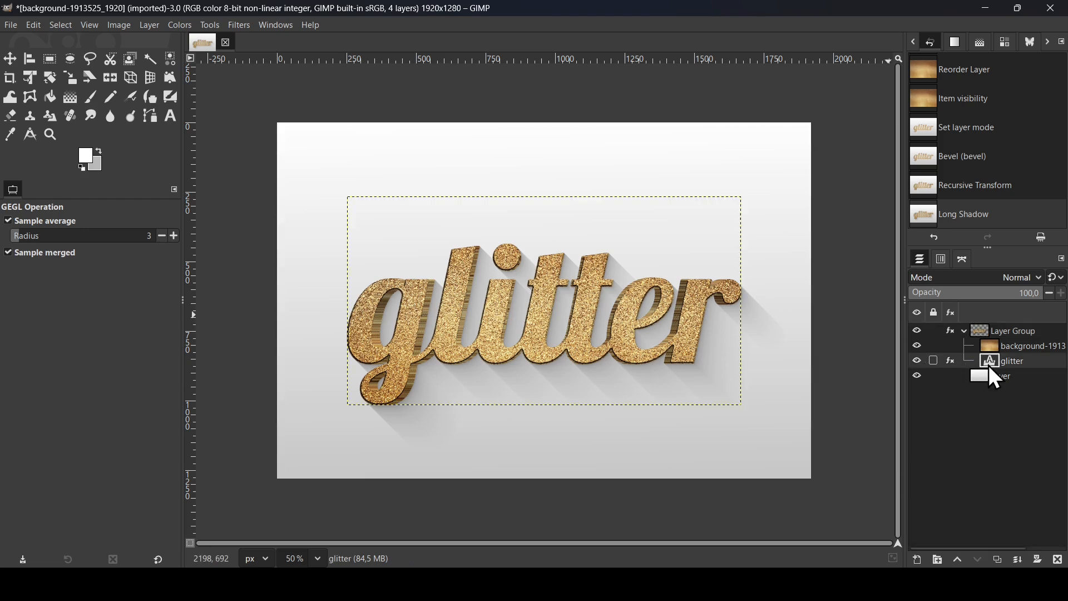
left_click(918, 377)
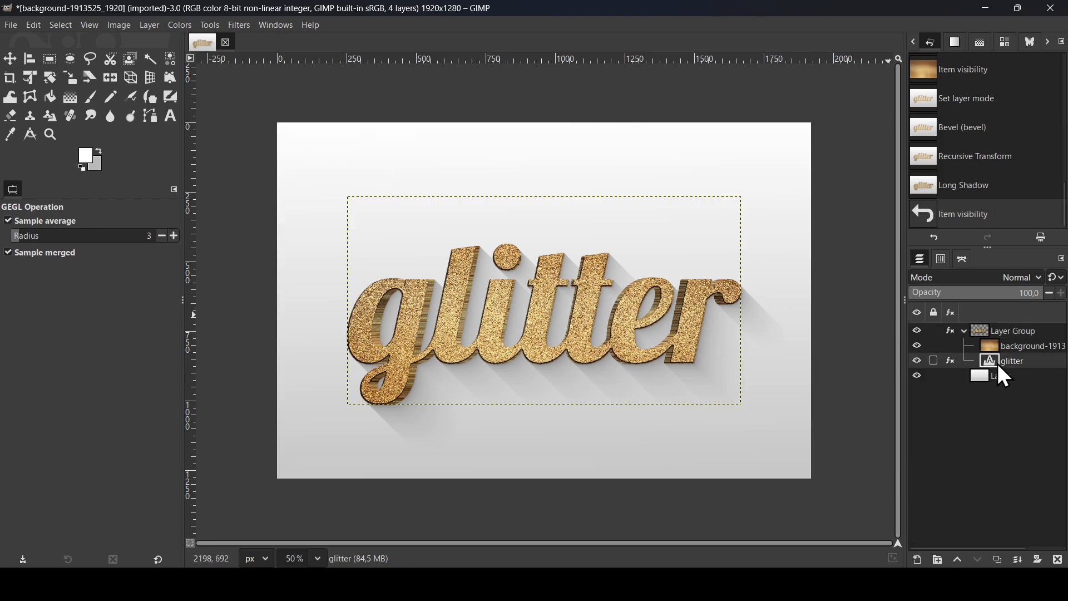
left_click(170, 118)
left_click(722, 341)
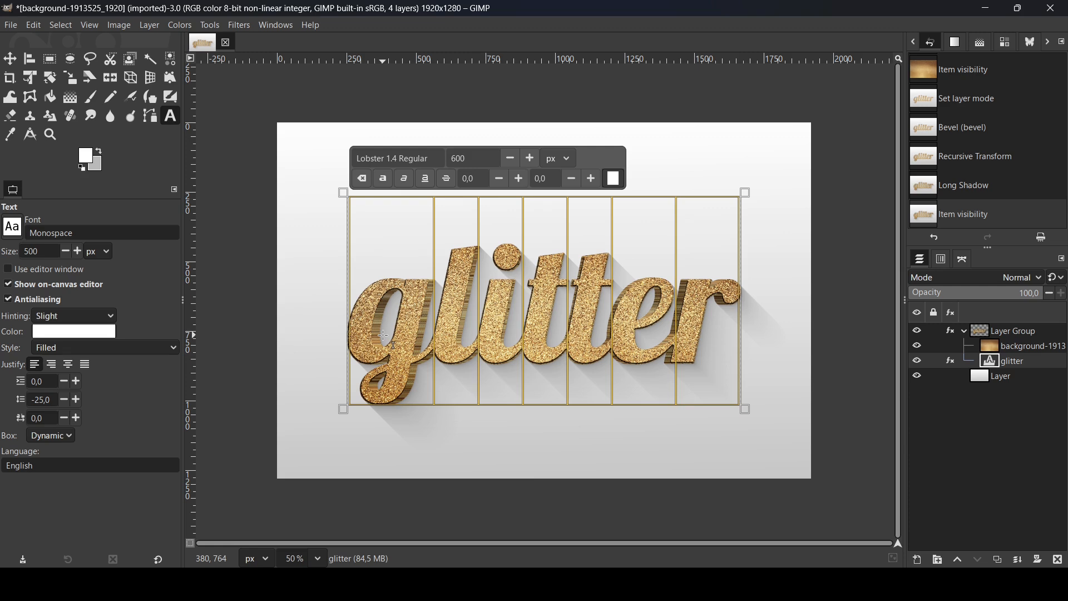
type("gimp")
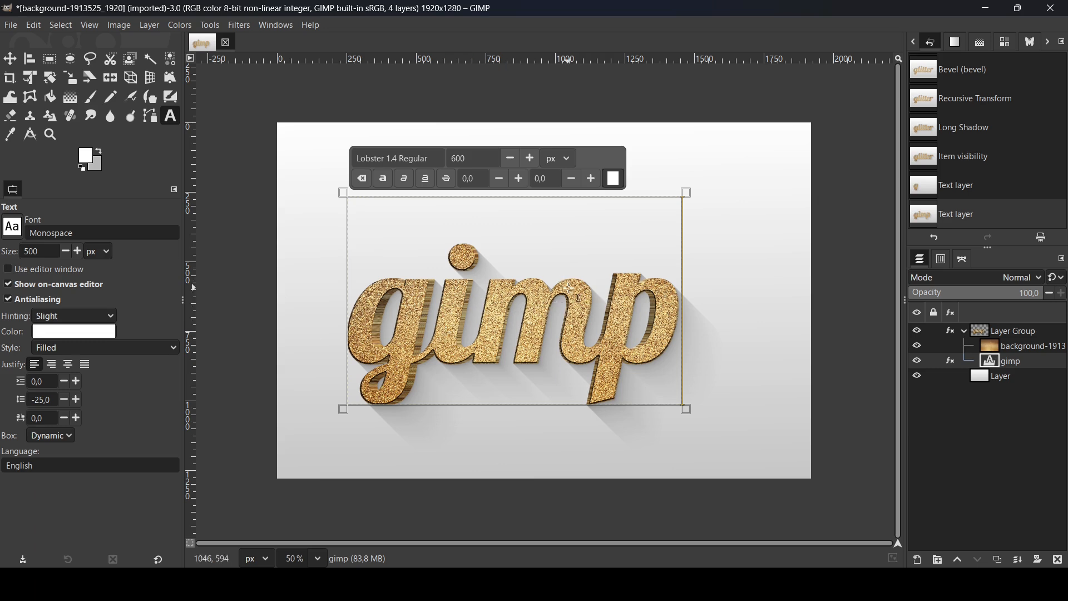
Set the size of the whole "gimp" text to 500 px
double_click(524, 290)
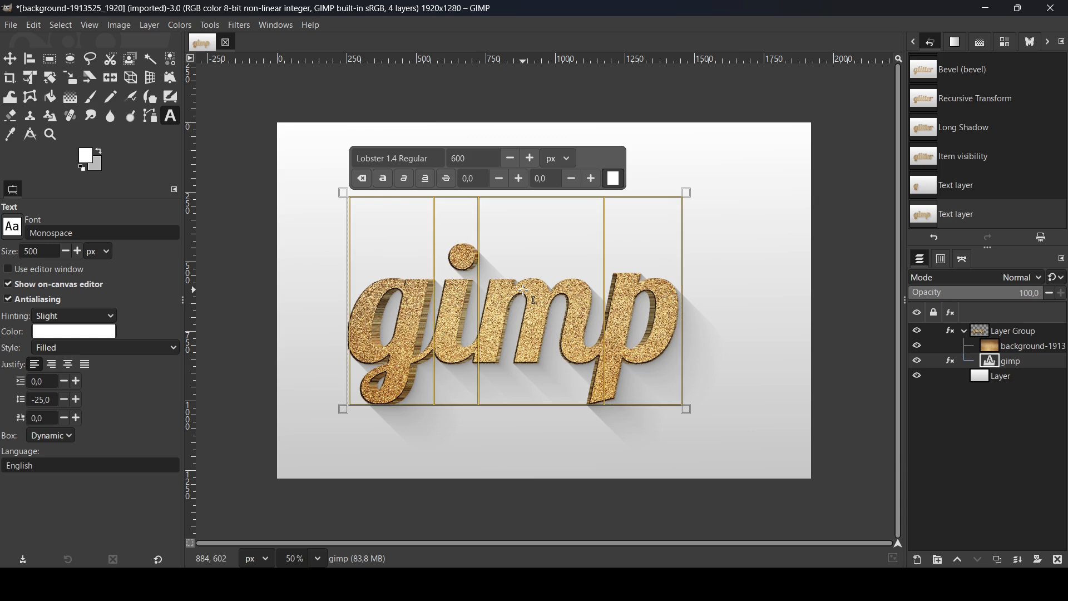
double_click(467, 158)
type("500")
key("Return")
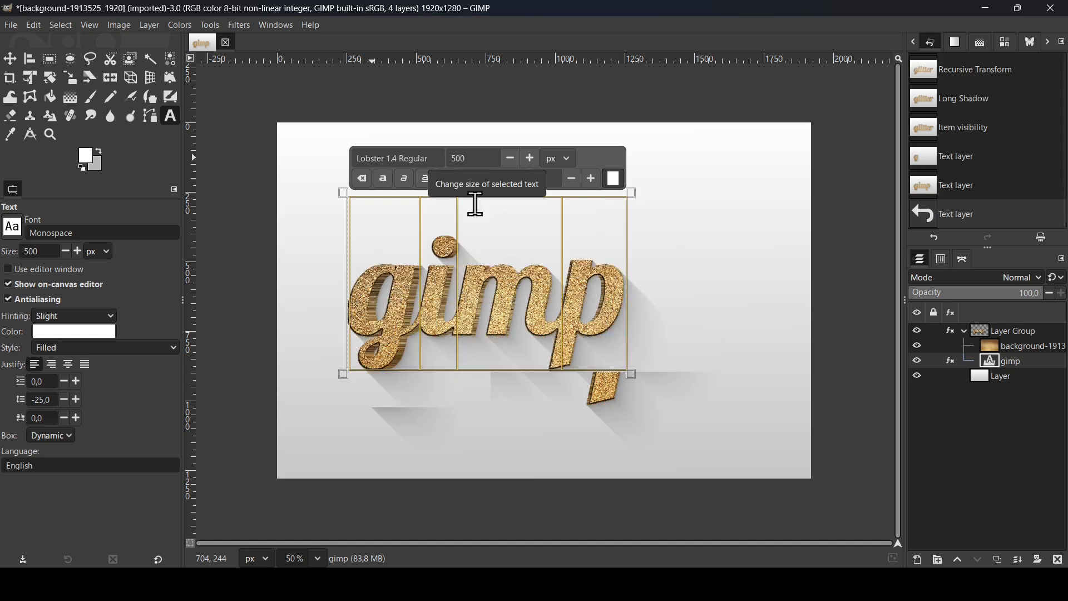
Change the word in the grouped text layer to "glitter", keeping its initial g
key("BackSpace")
key("BackSpace")
key("BackSpace")
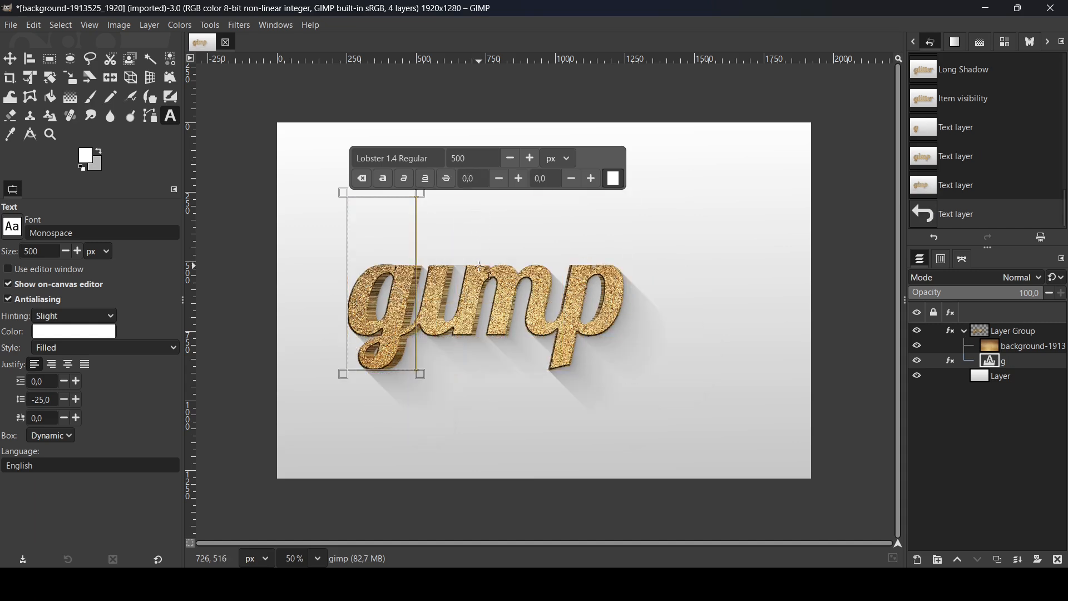
type("litter")
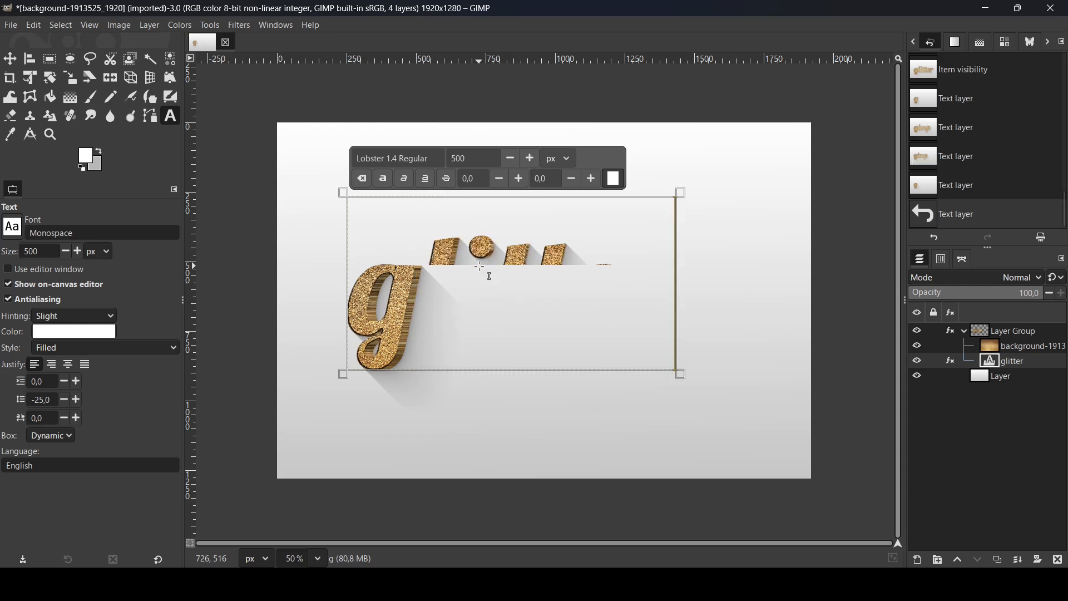
Set the size of the whole "glitter" text to 600 px and finish editing it by switching to the Move tool
key("ctrl+a")
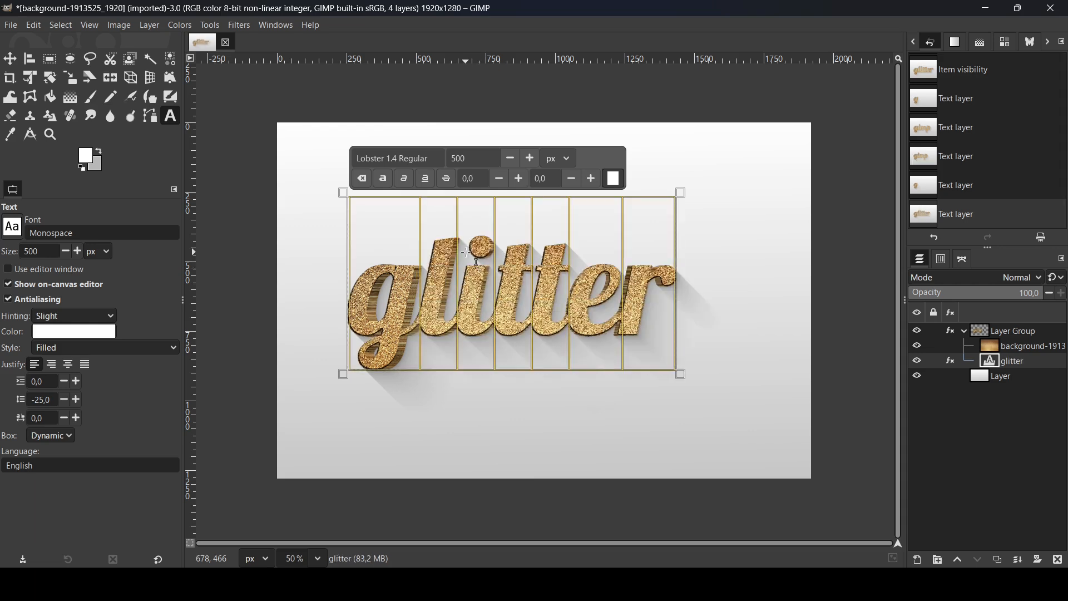
double_click(467, 159)
type("600")
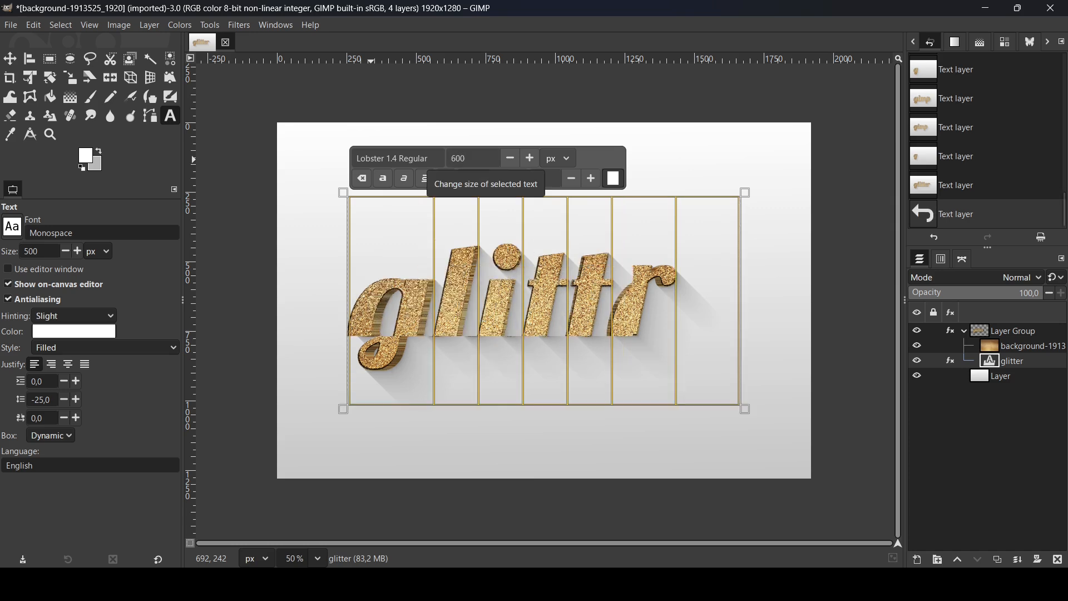
left_click(9, 59)
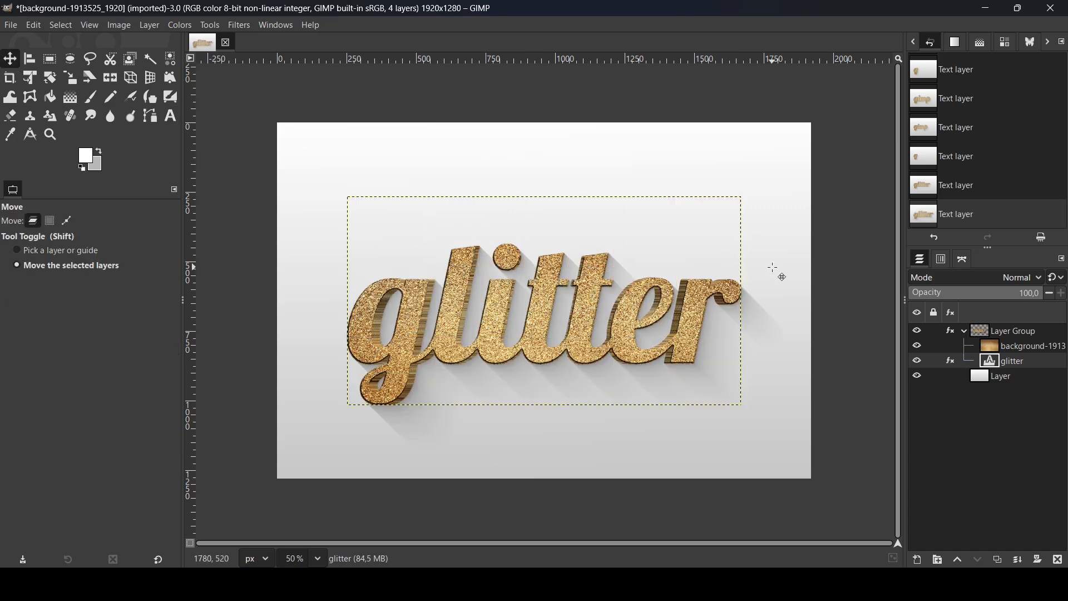
Review the effects applied to the layer group and to its glitter text layer, and collapse the group
left_click(974, 332)
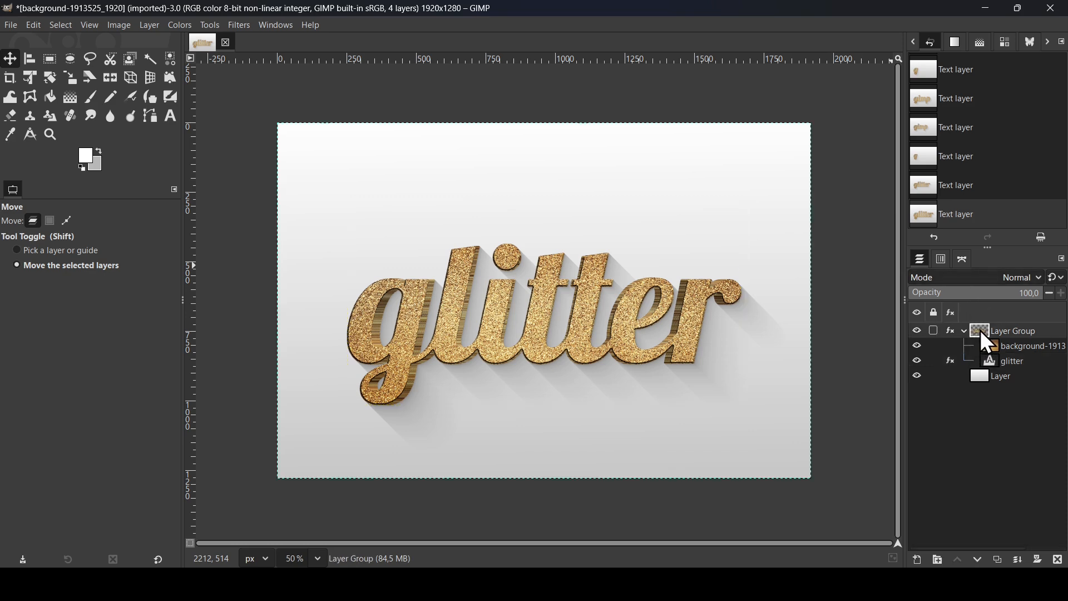
left_click(950, 332)
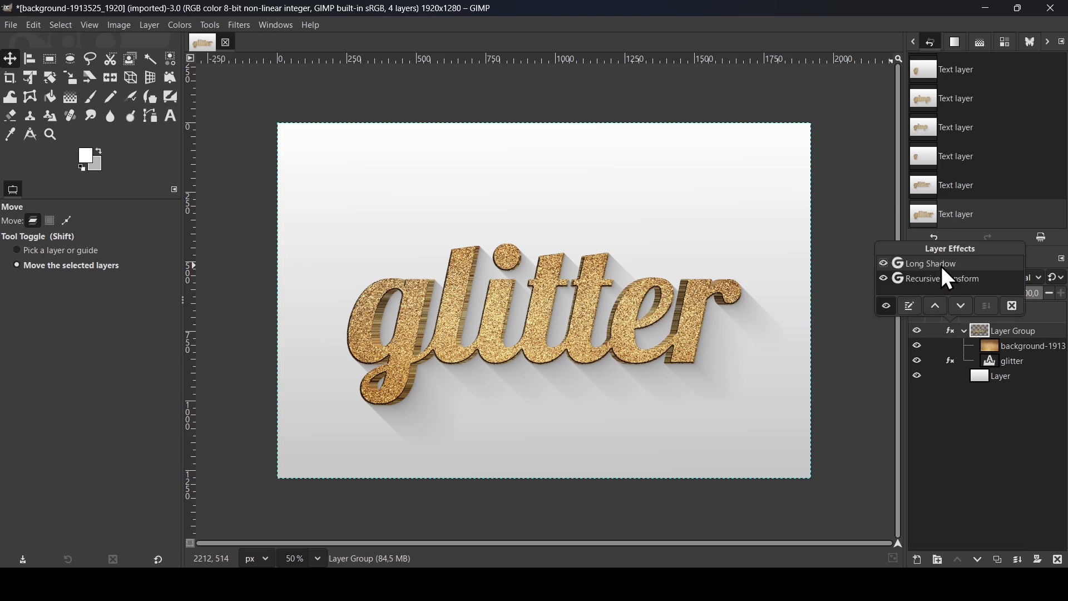
left_click(1003, 352)
left_click(993, 345)
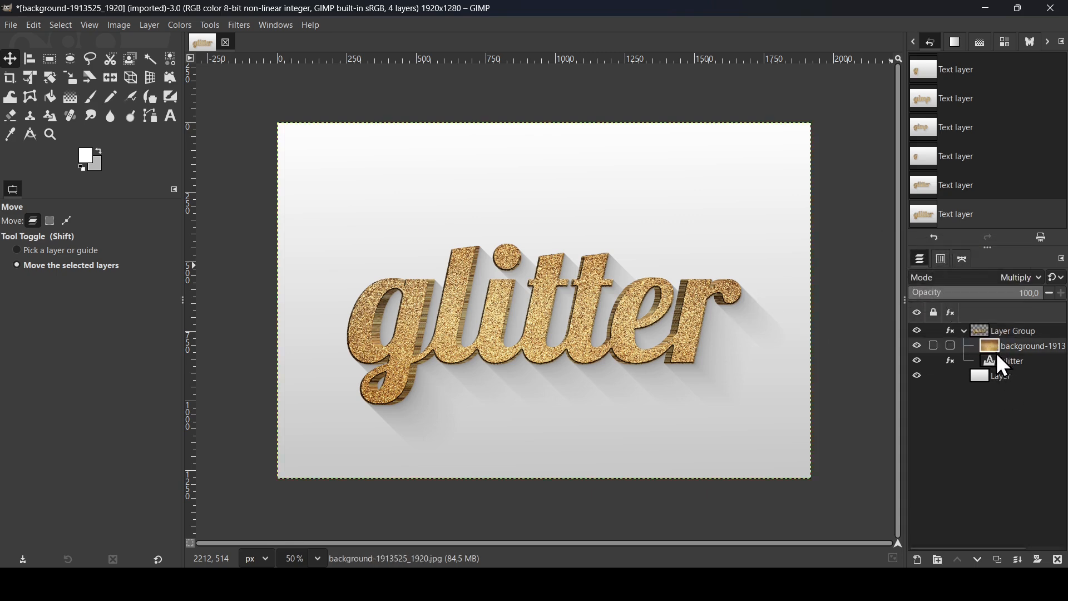
left_click(991, 360)
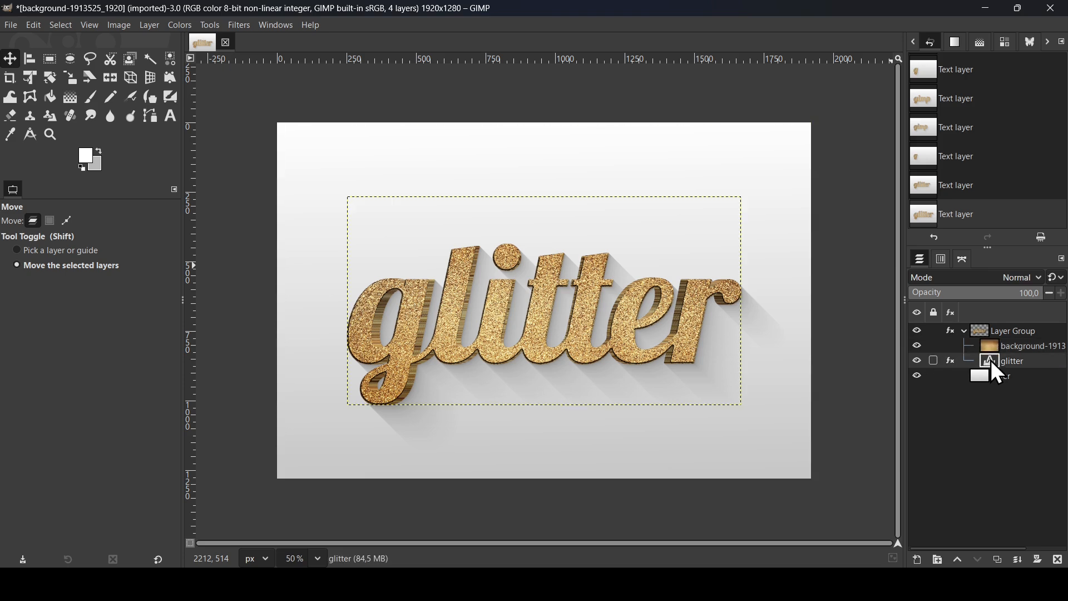
left_click(952, 362)
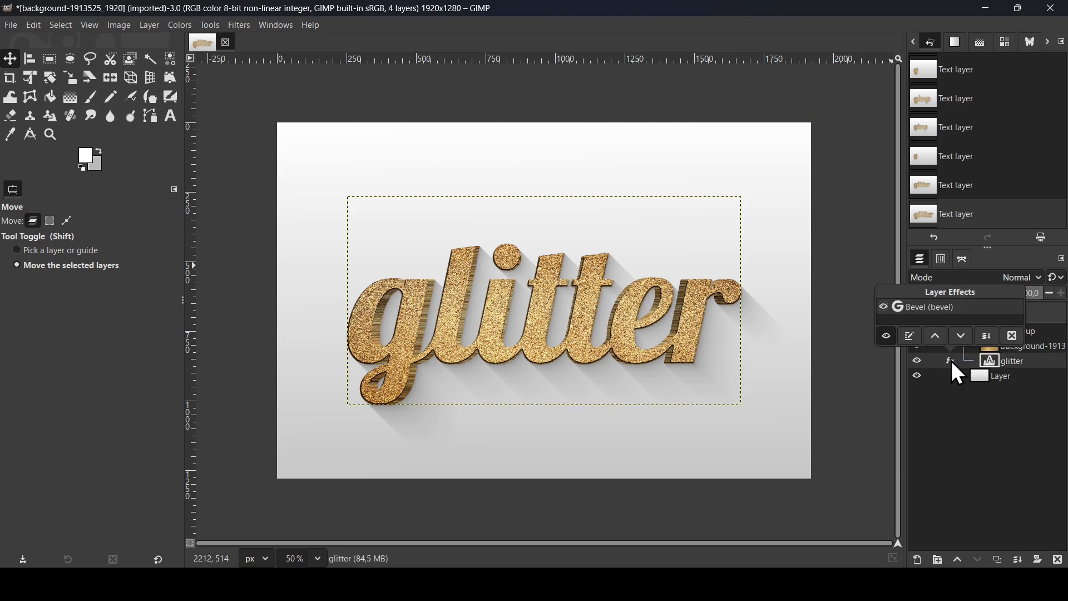
left_click(952, 362)
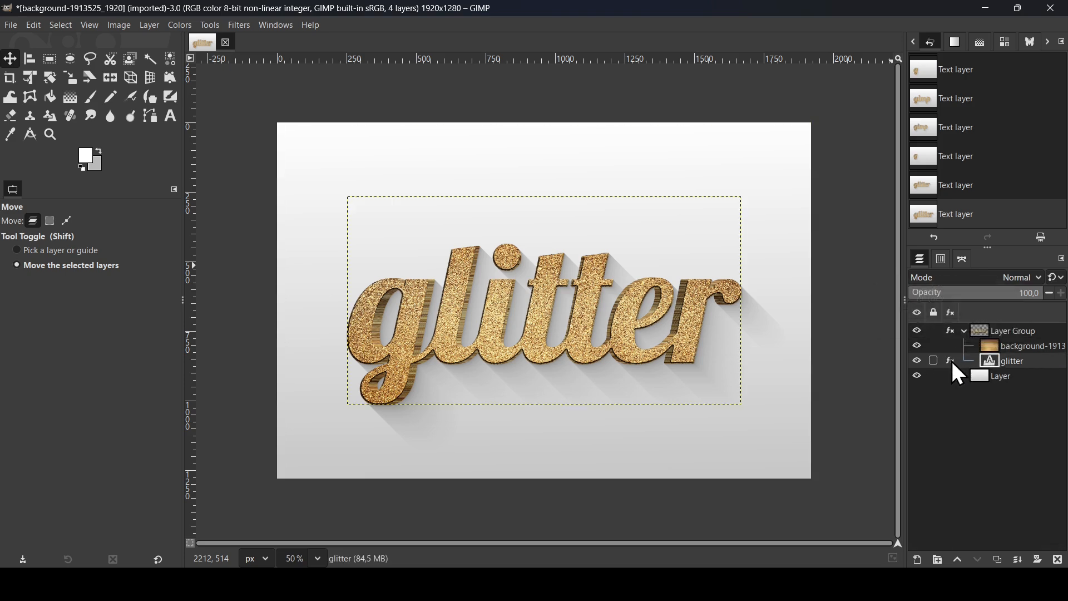
left_click(965, 332)
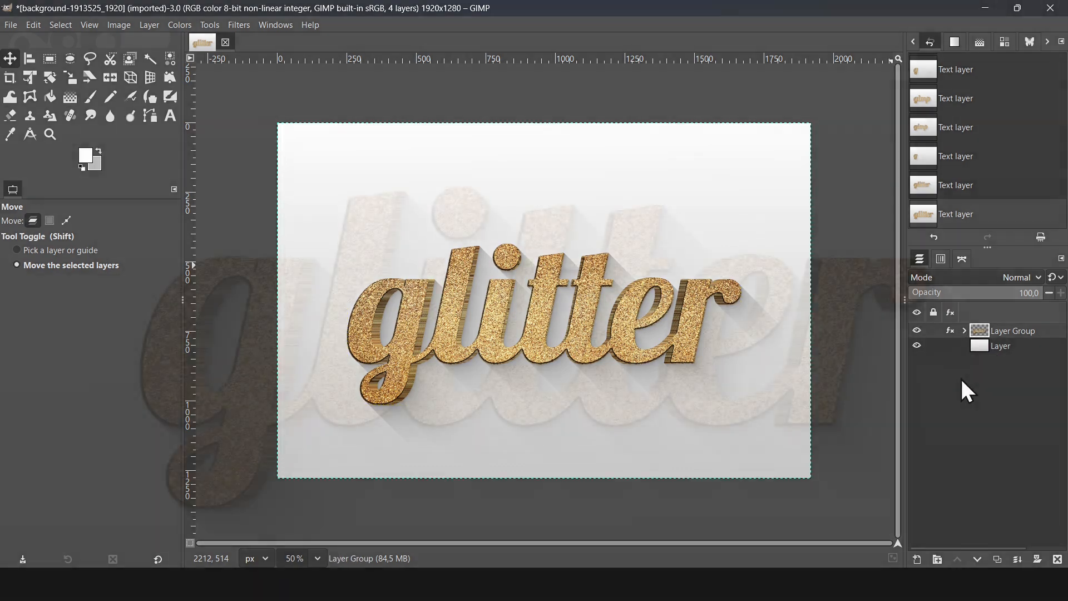